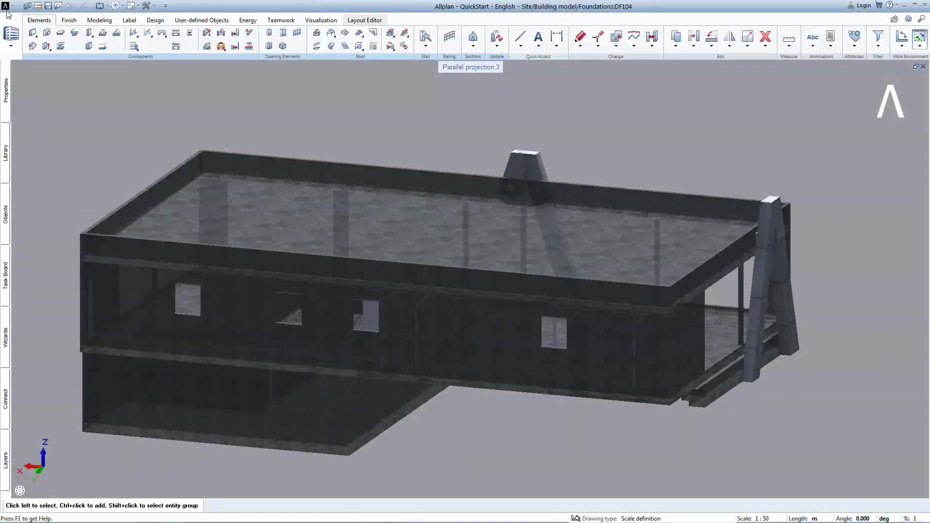
- Export the Allplan building model as SCIA Engineer data from the application menu
click(7, 5)
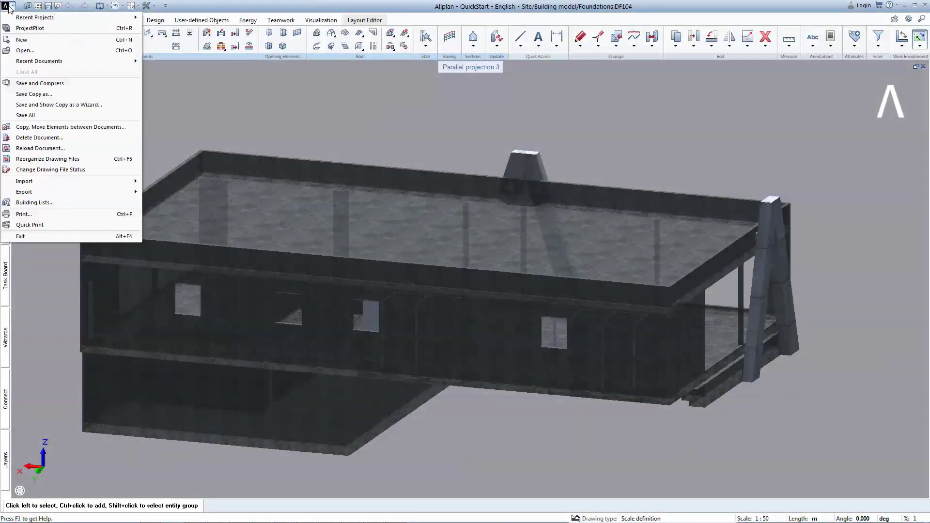
mouse_move(67, 192)
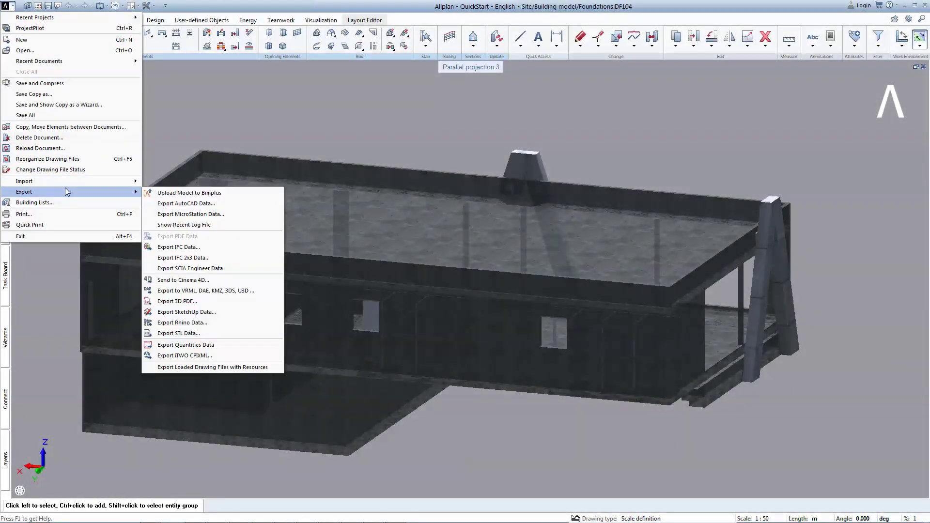
click(257, 270)
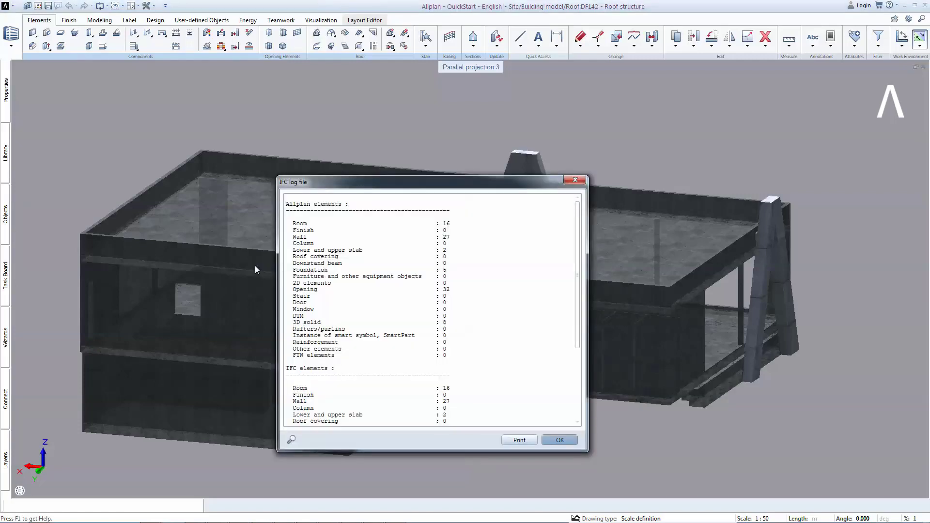
- Review the export log's Room count and the 0 elements ignored
drag(293, 222, 465, 224)
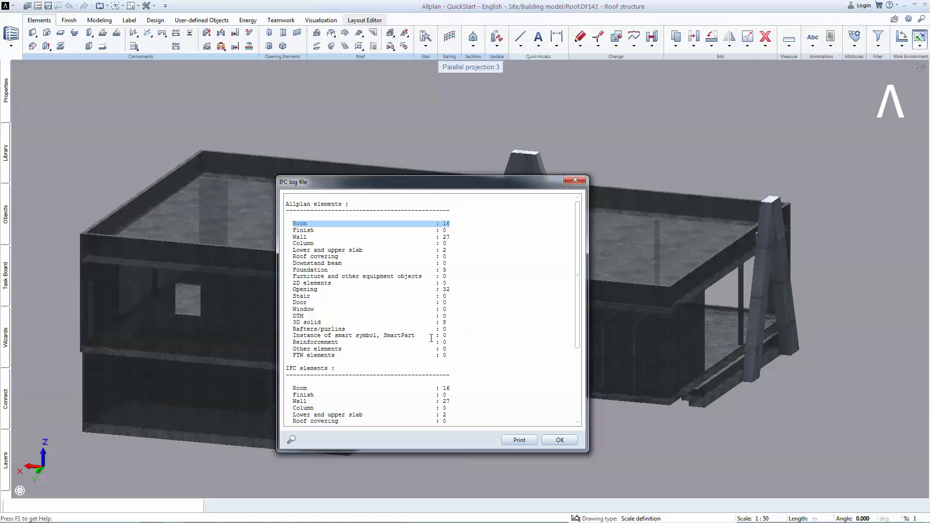
scroll(431, 338, down, 5)
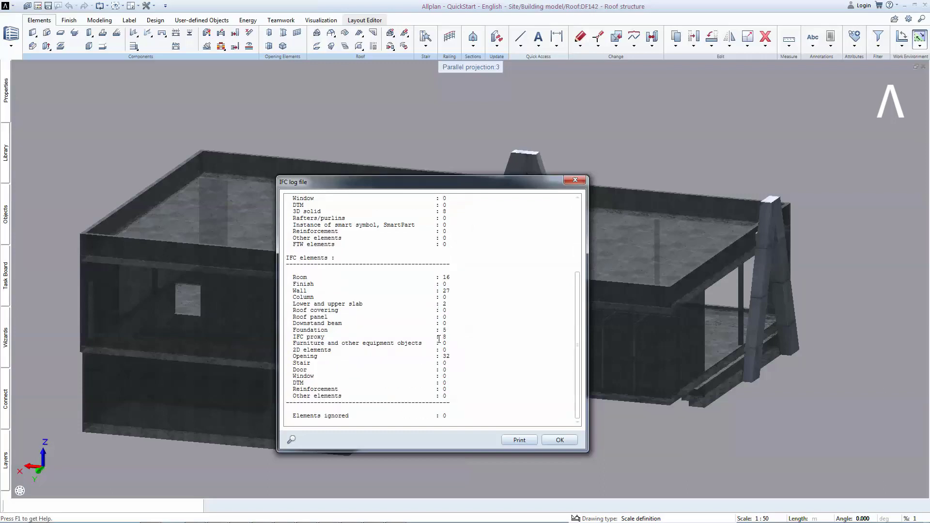
drag(448, 415, 443, 415)
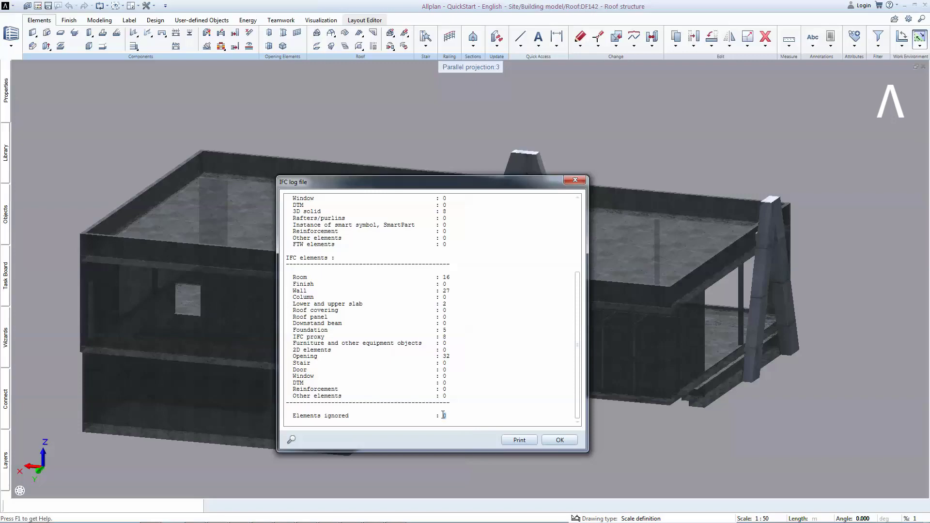
- Enable Align and 'Align to slab planes globally' in the alignment settings
click(553, 439)
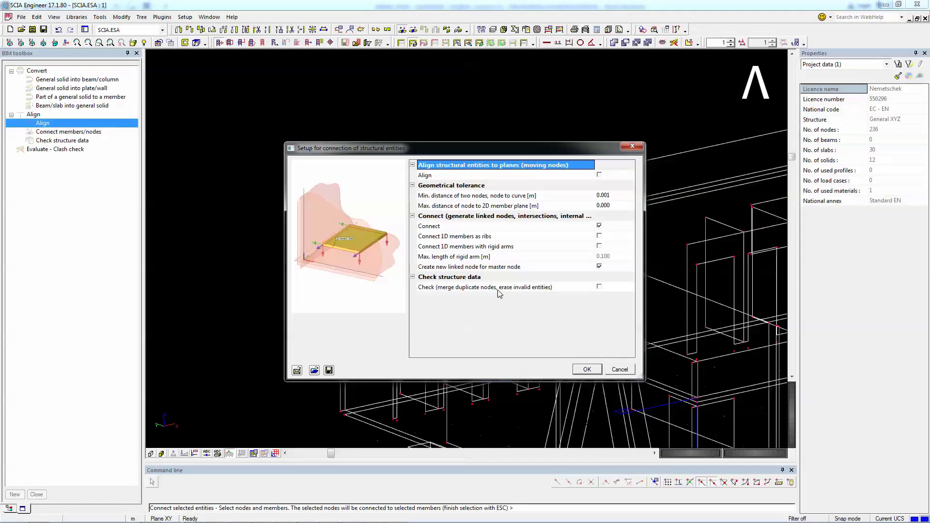
click(498, 288)
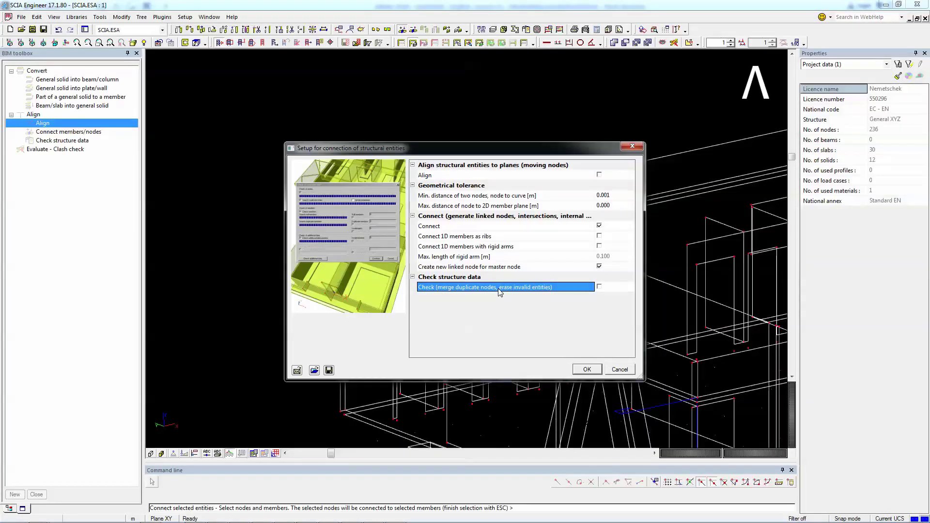
click(605, 178)
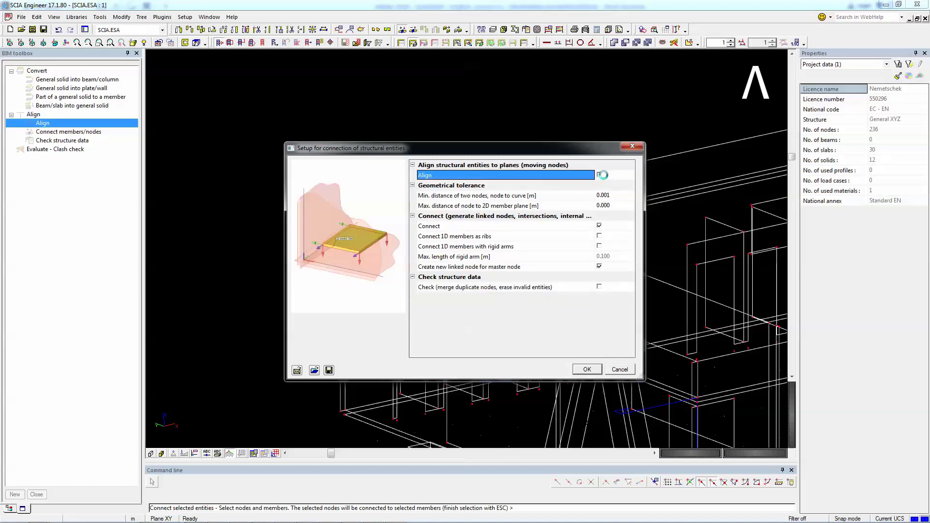
click(533, 198)
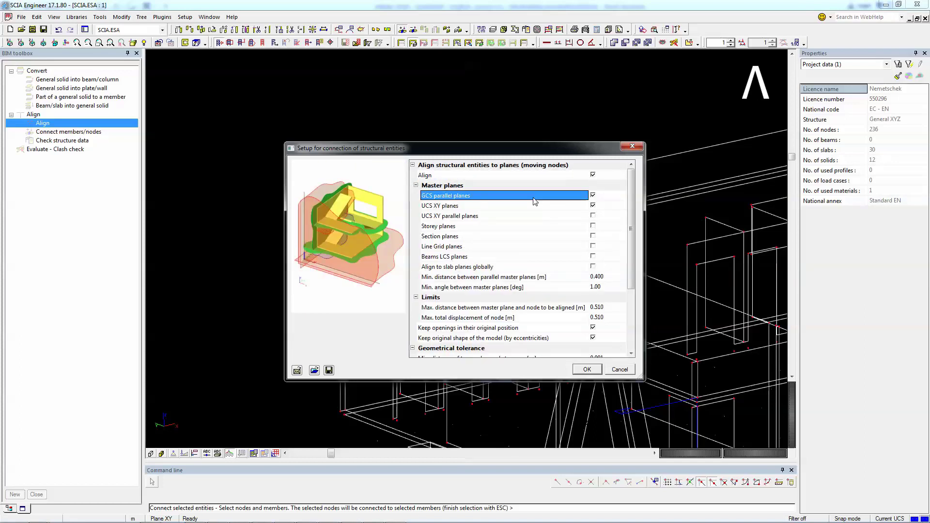
click(535, 208)
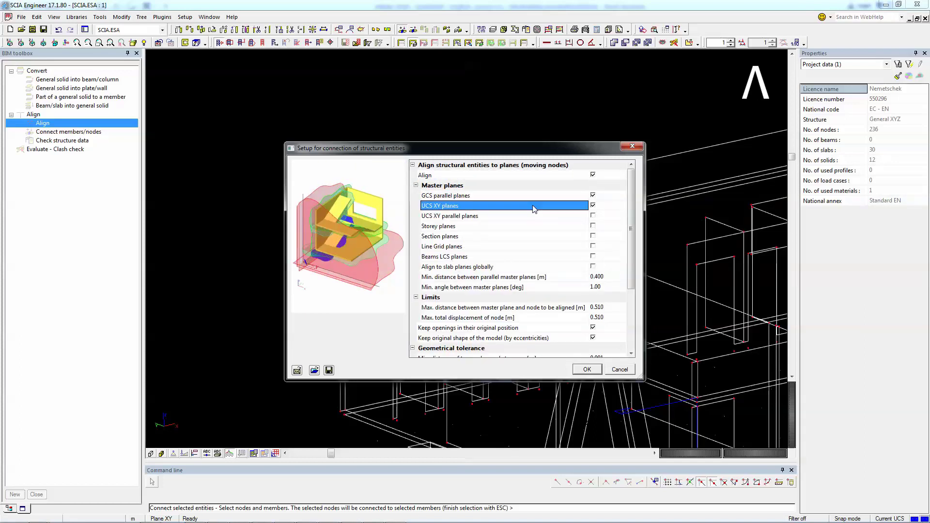
click(498, 268)
click(593, 266)
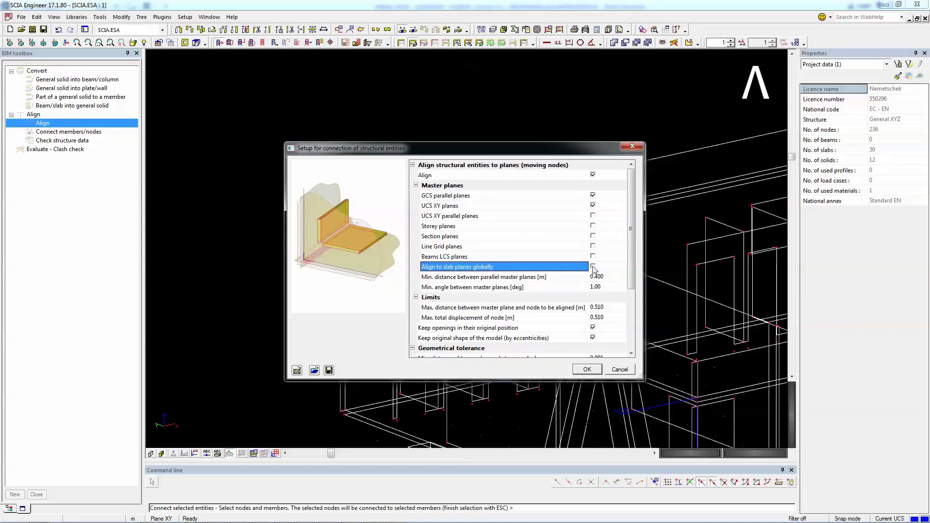
- Run the alignment and acknowledge the 54 new intersections, leaving 205 nodes
click(582, 278)
scroll(573, 285, down, 3)
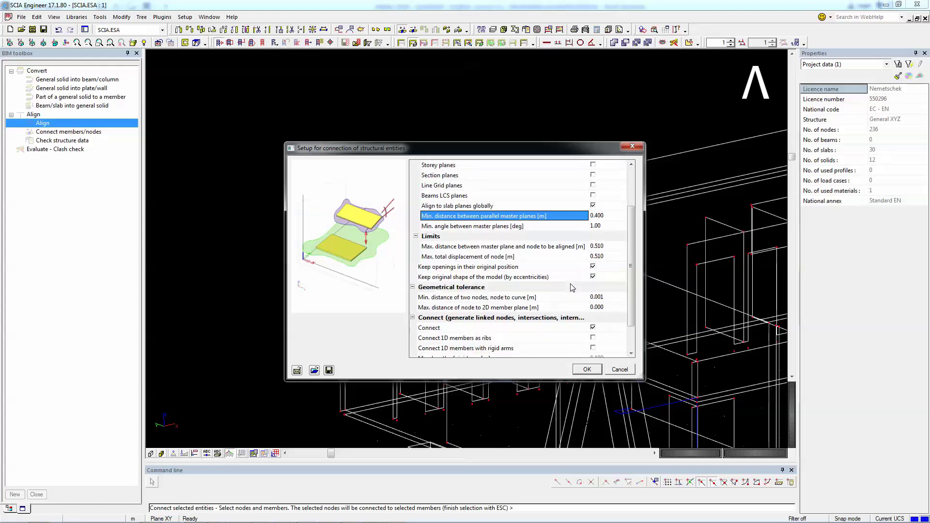
click(585, 369)
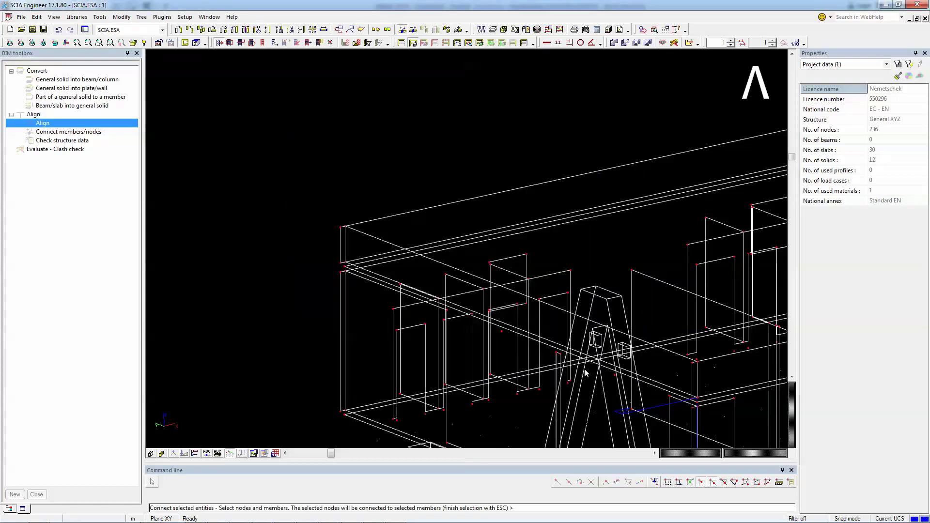
click(511, 301)
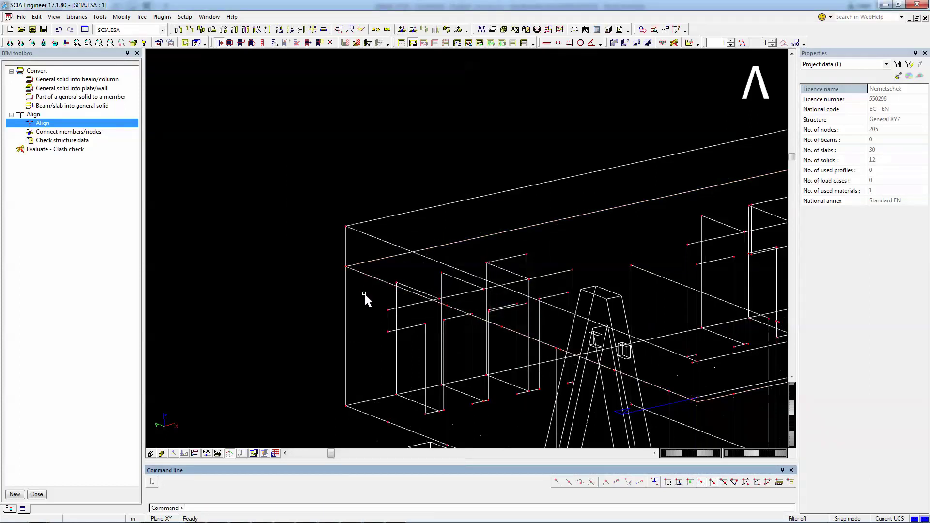
scroll(364, 295, down, 2)
scroll(373, 306, down, 4)
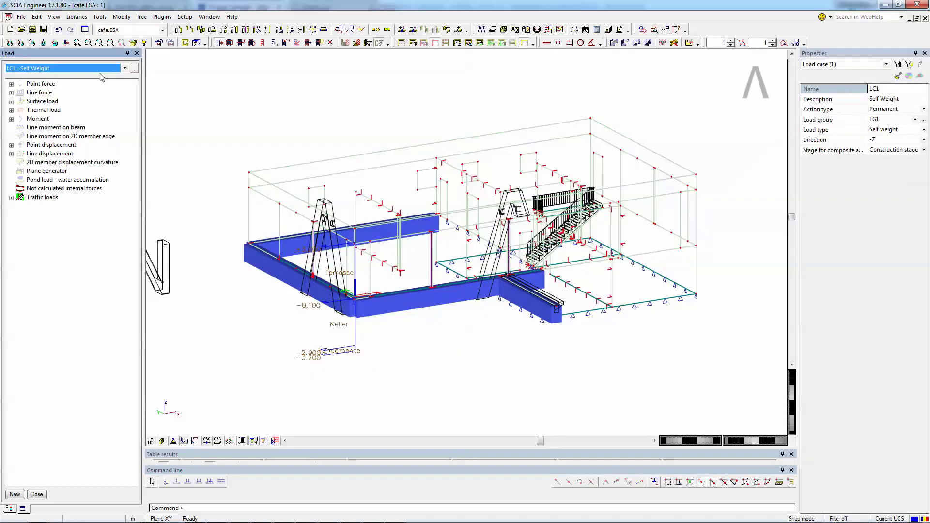
- Step through load cases LC2 Finishes and LC3 Live, then close the load case view
key(Down)
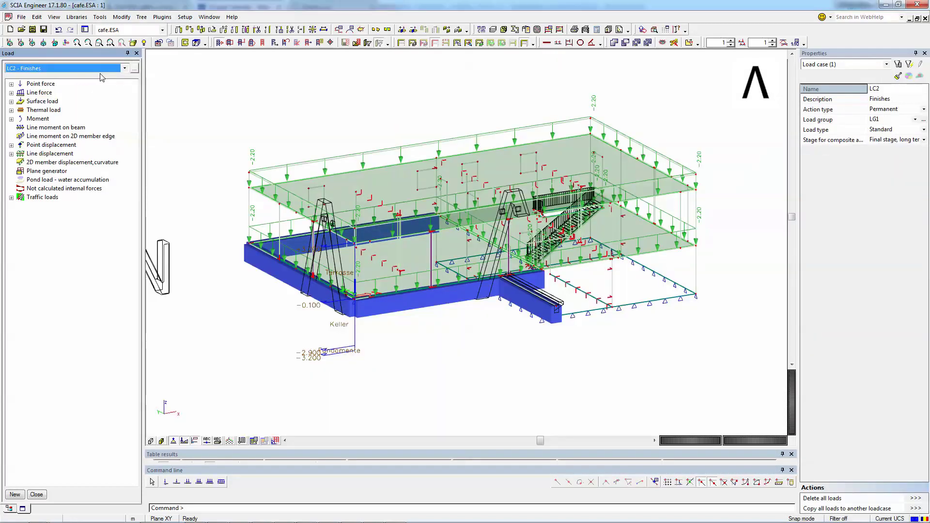
key(Down)
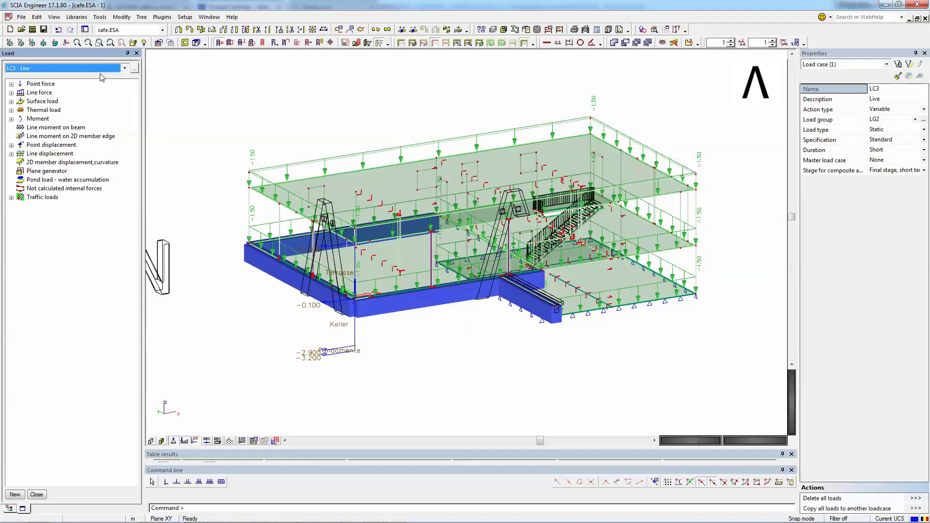
key(Up)
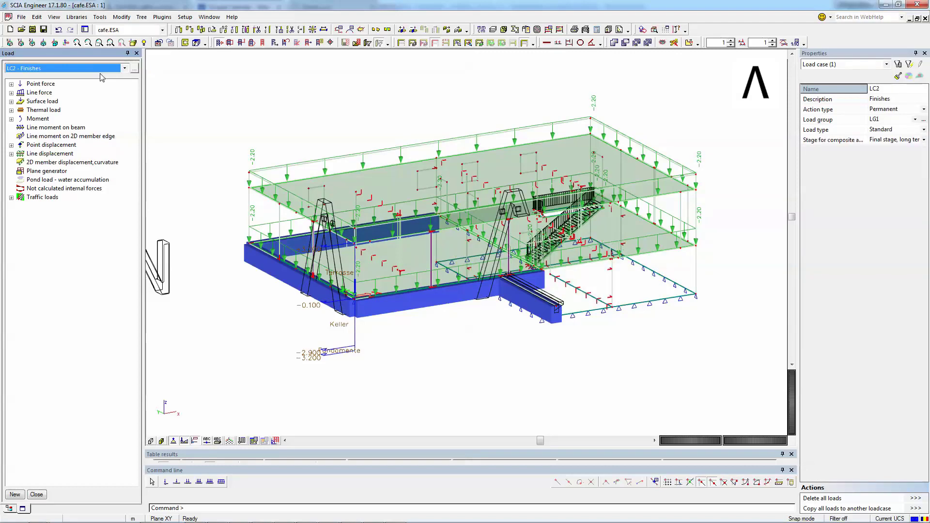
key(Escape)
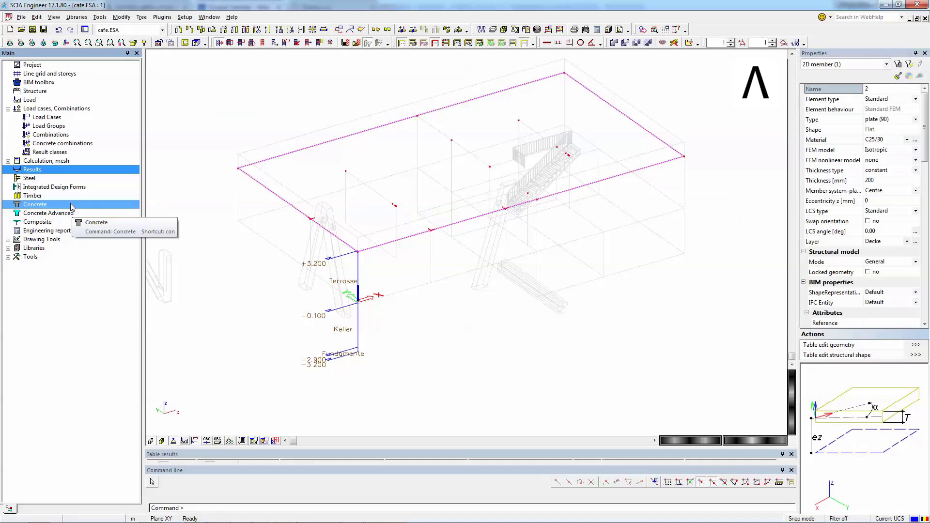
- Display the slab's required As1+ reinforcement areas in Member design ULS
click(49, 214)
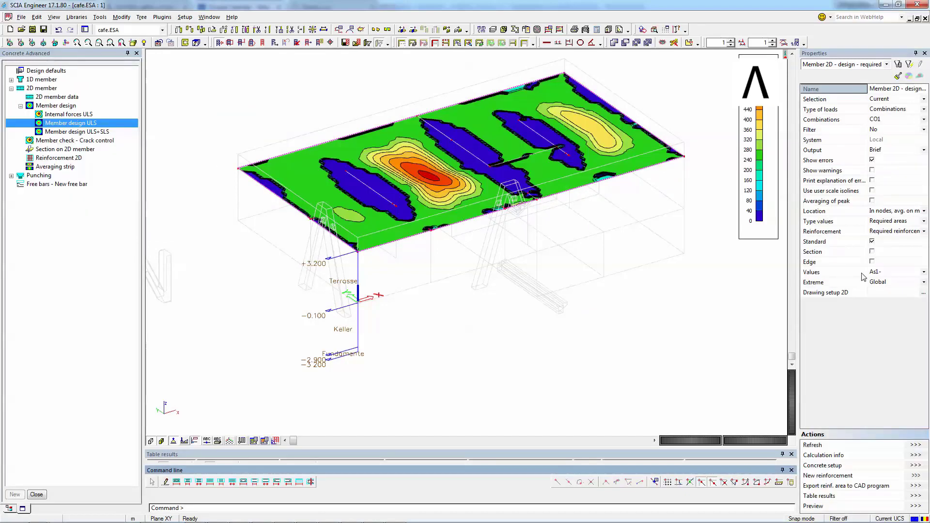
click(883, 272)
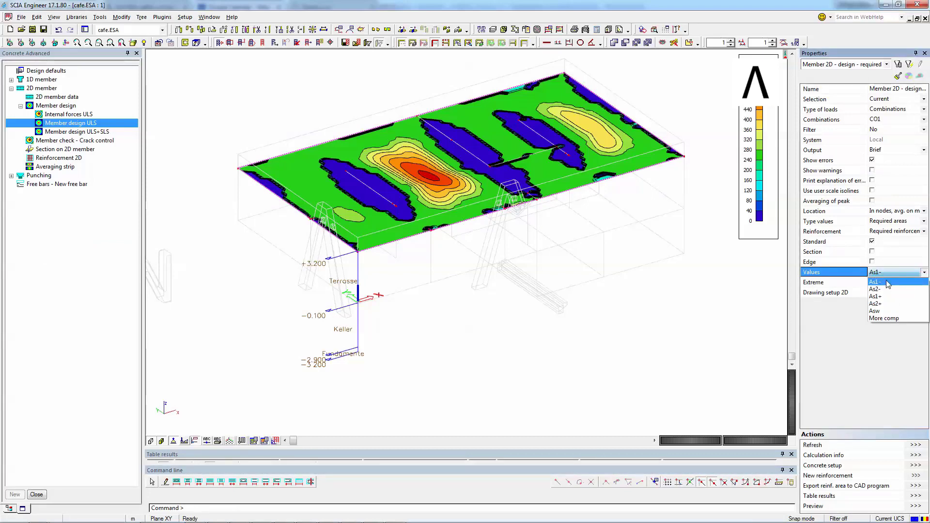
click(888, 309)
click(915, 444)
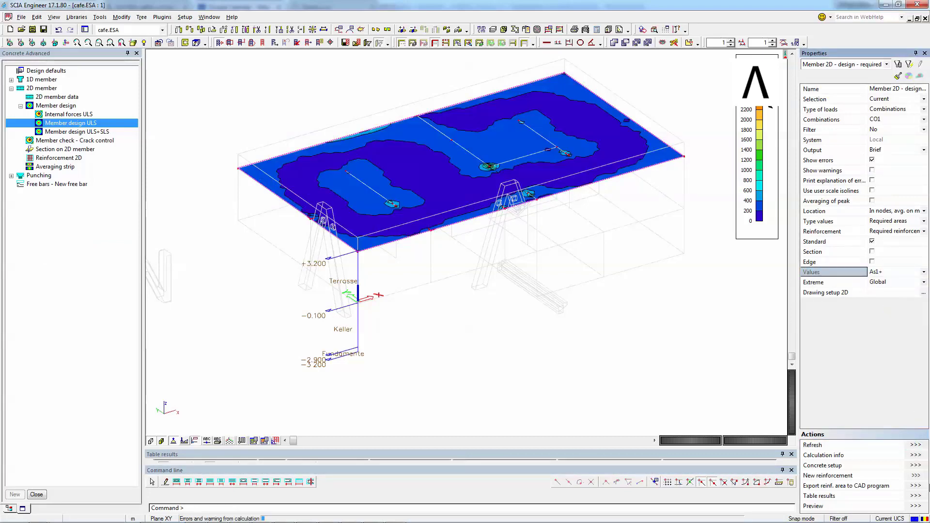
- Export the reinforcement areas to the CAD file Slab reinf.asf
click(916, 486)
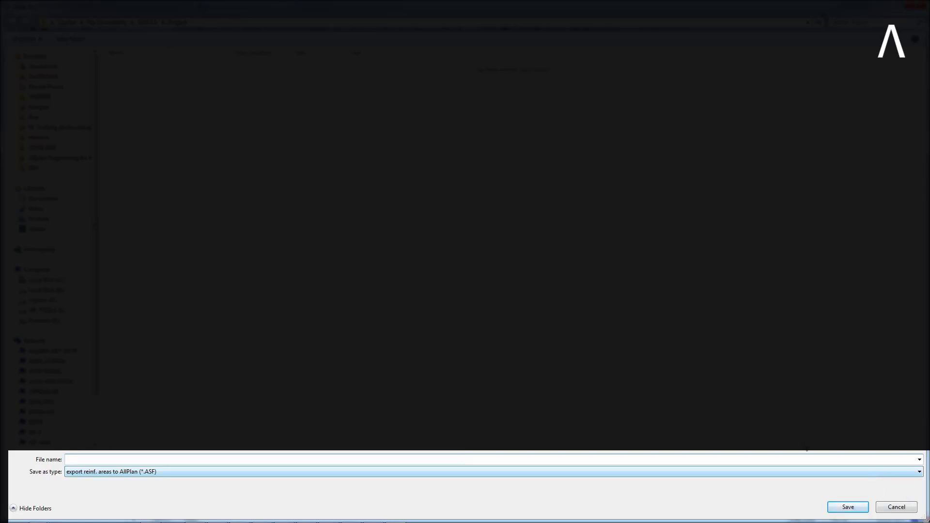
click(232, 474)
click(848, 506)
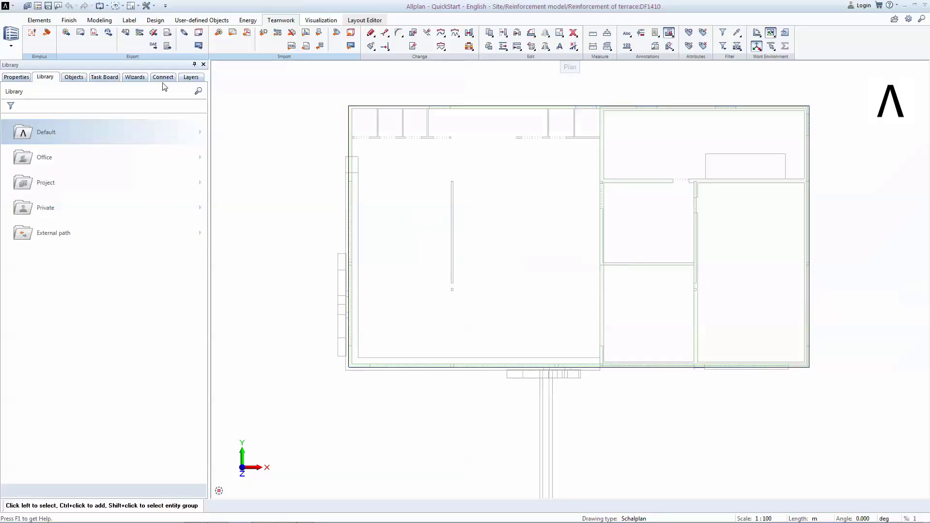
- Open the slab drawing files and switch Allplan to the Engineering task area
click(39, 10)
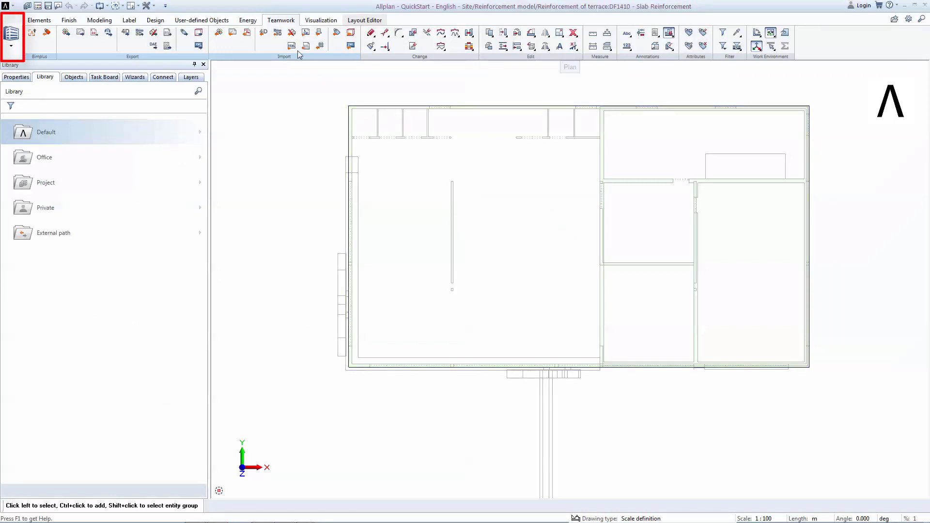
click(11, 37)
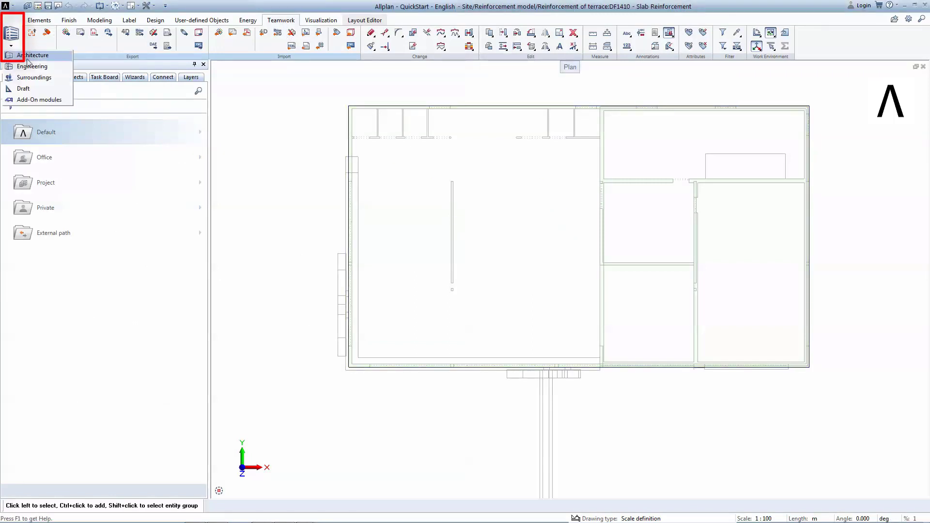
click(40, 68)
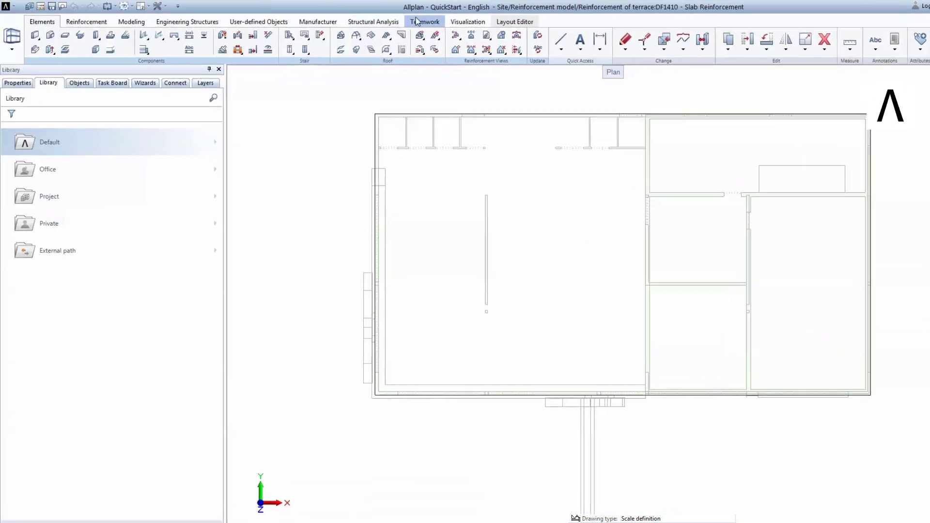
click(417, 21)
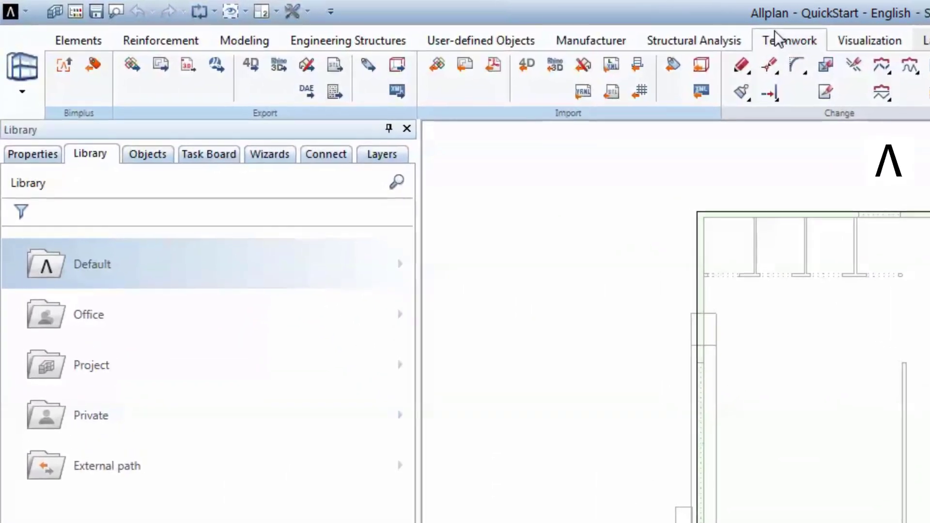
- Import Slab reinf.asf into drawing file 20, keeping the FRILO/Infograf/SCIA format
click(645, 91)
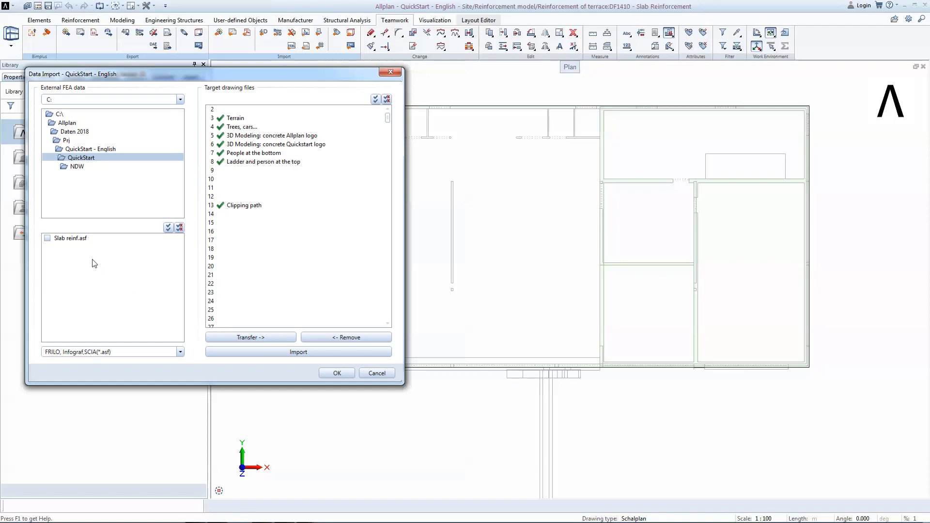
click(67, 240)
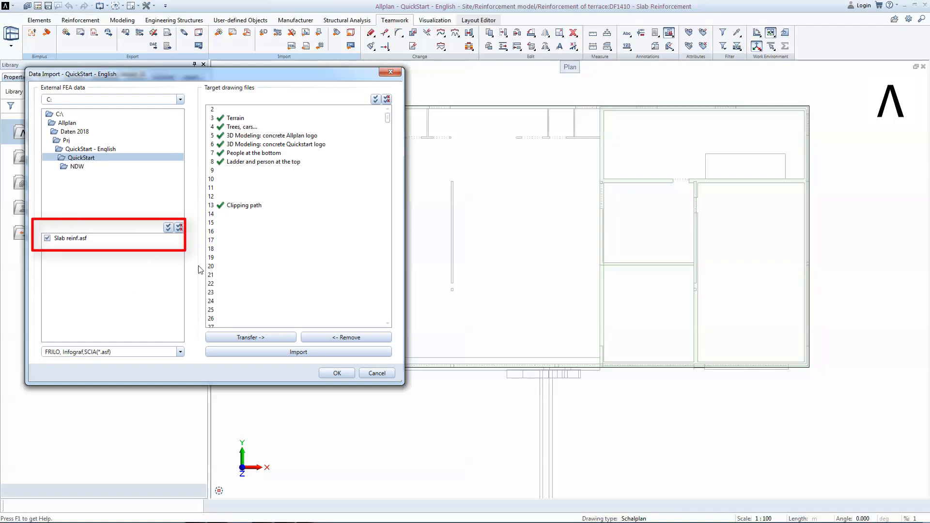
click(210, 267)
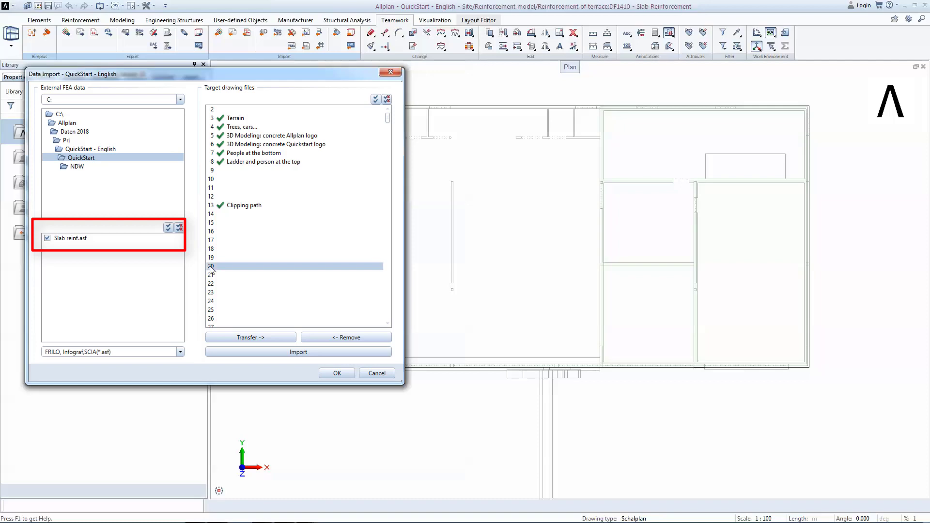
click(237, 338)
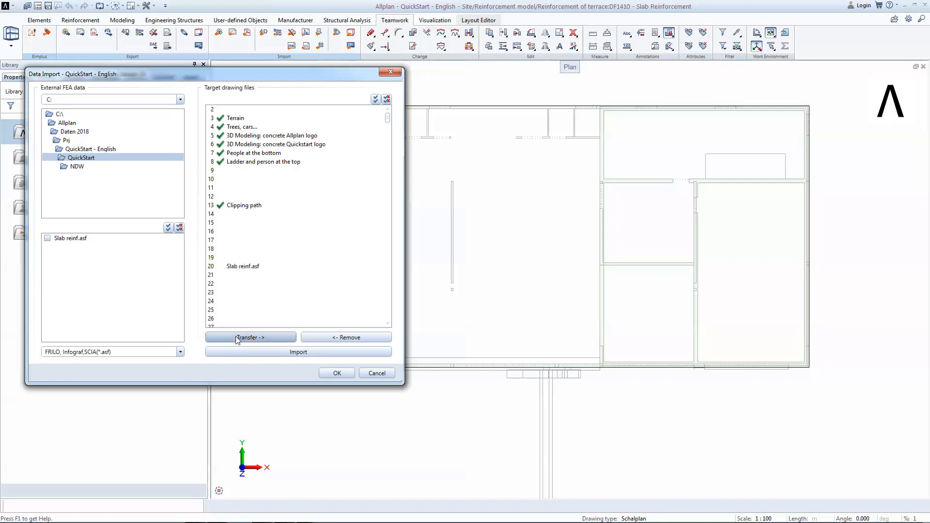
click(238, 353)
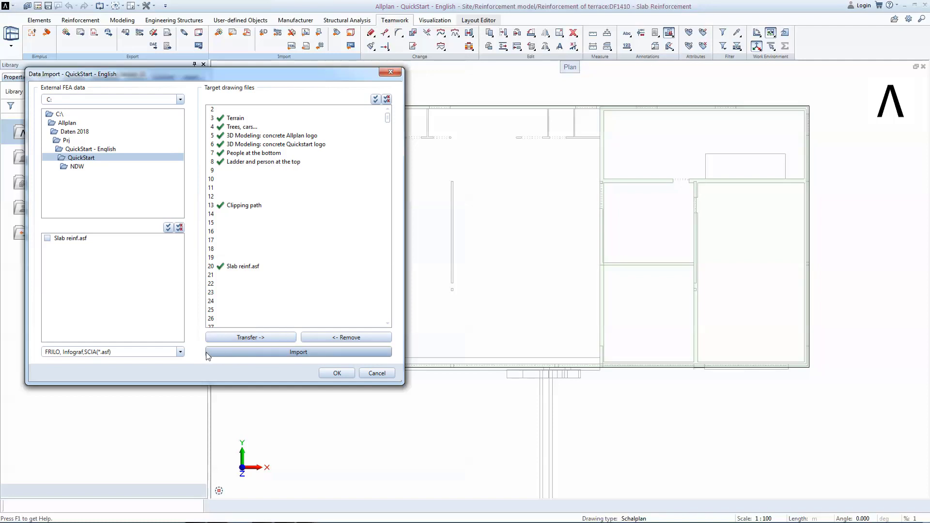
click(180, 354)
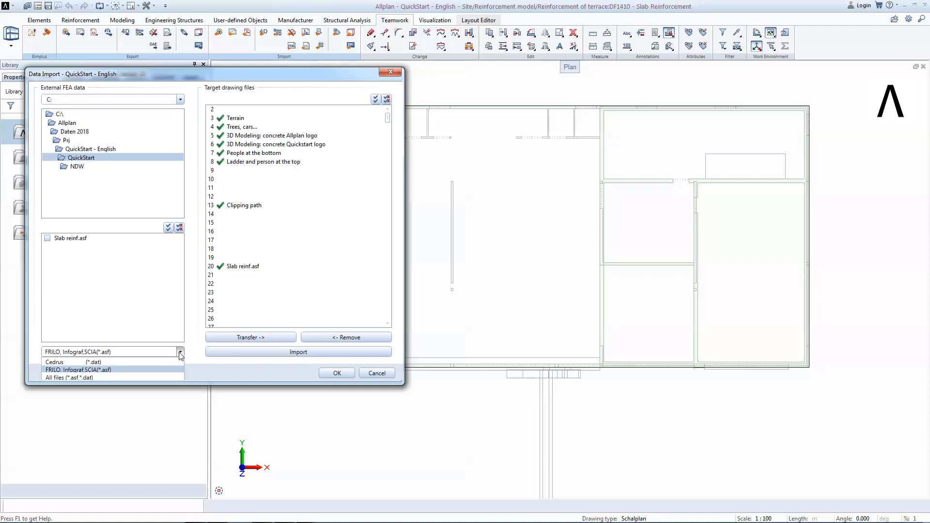
click(180, 354)
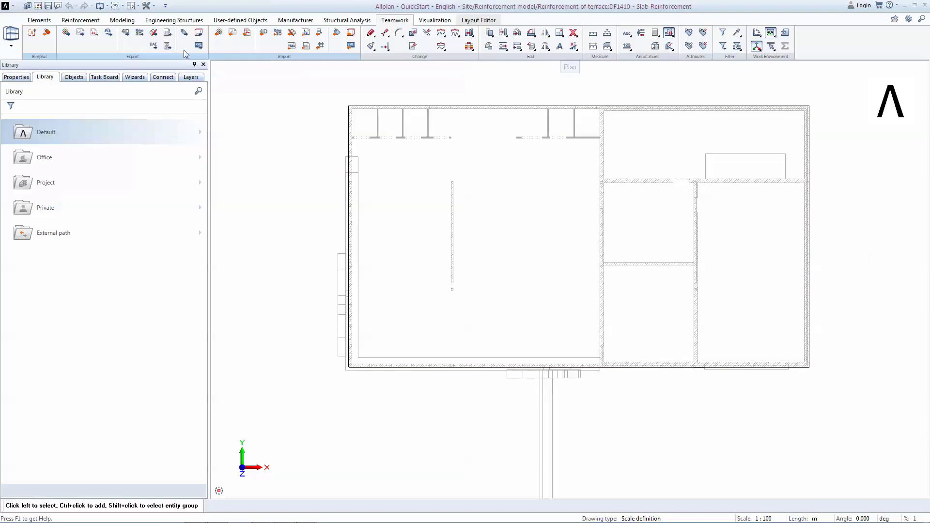
- Display bottom tension reinforcement colour plots for drawing file 20 with automatic shading
click(95, 19)
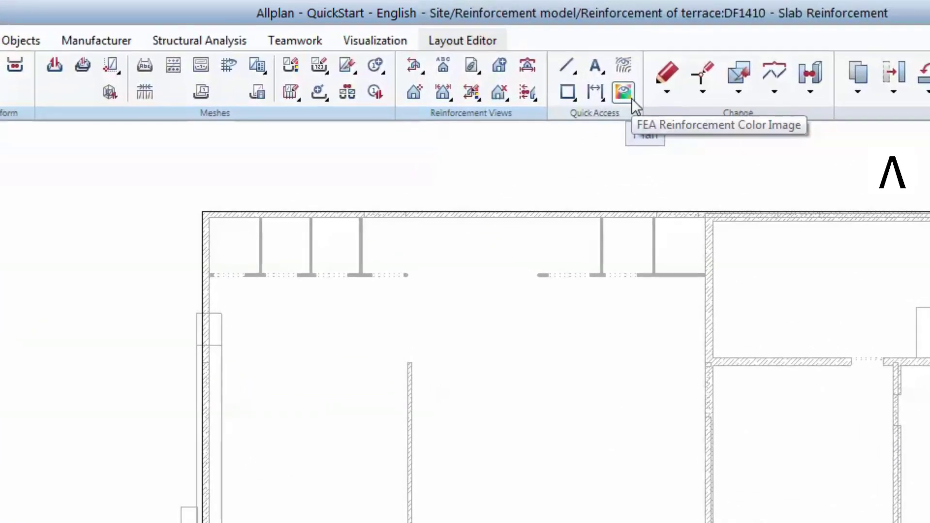
click(623, 92)
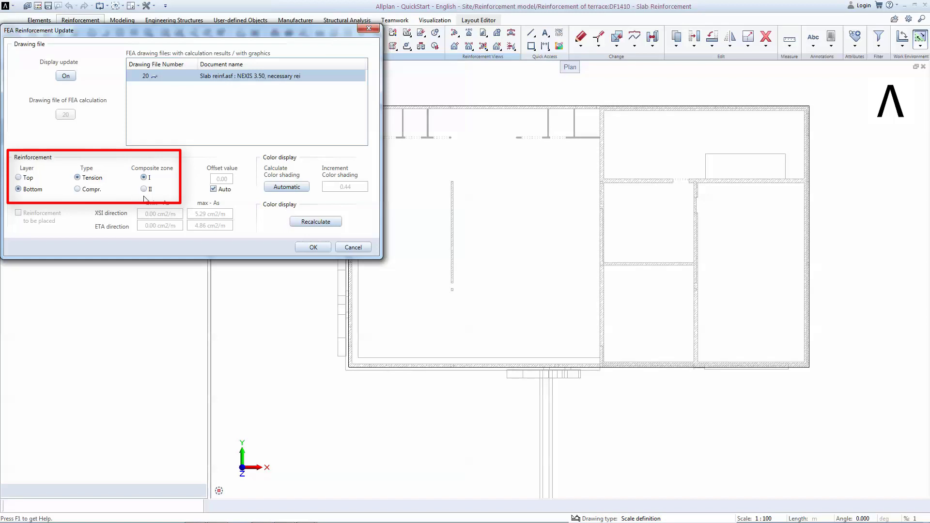
click(314, 247)
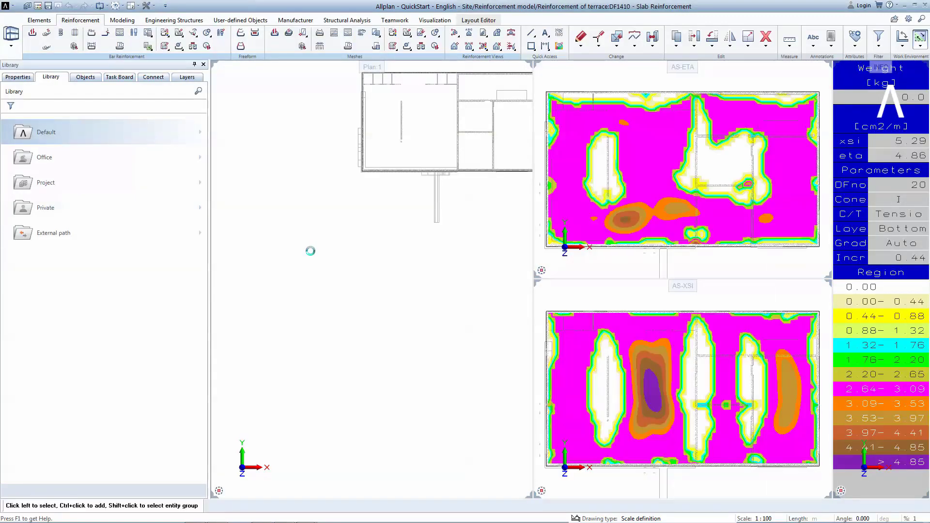
middle_drag(428, 170, 352, 262)
scroll(348, 205, up, 3)
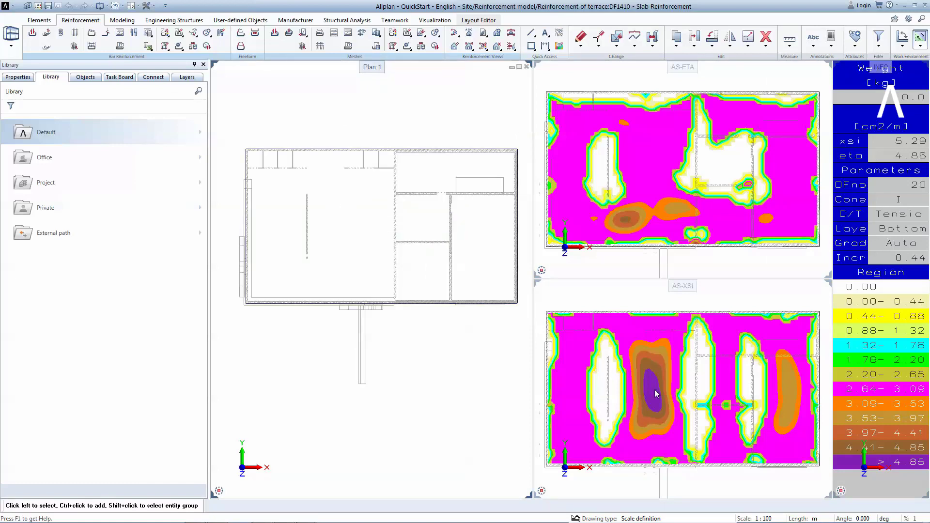
scroll(652, 392, up, 1)
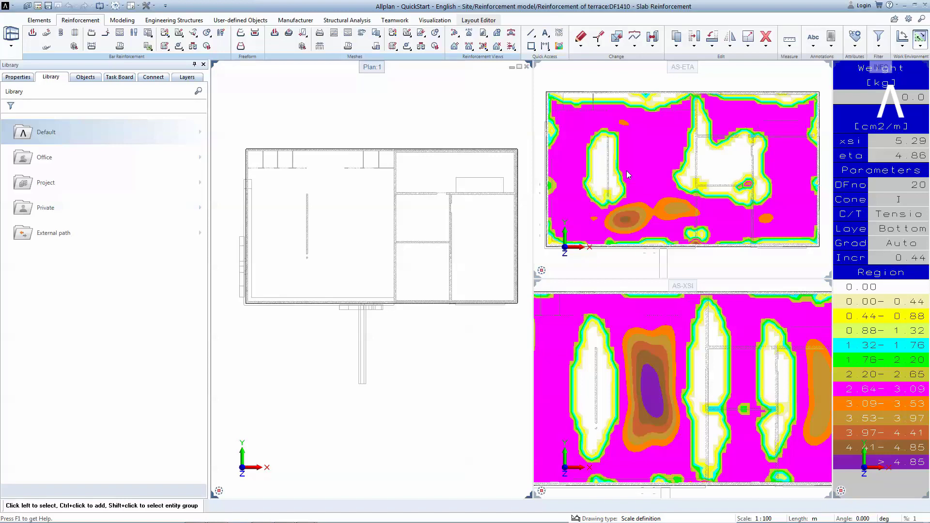
- Define a span reinforcement area over the whole terrace slab with offset -0.025
click(75, 36)
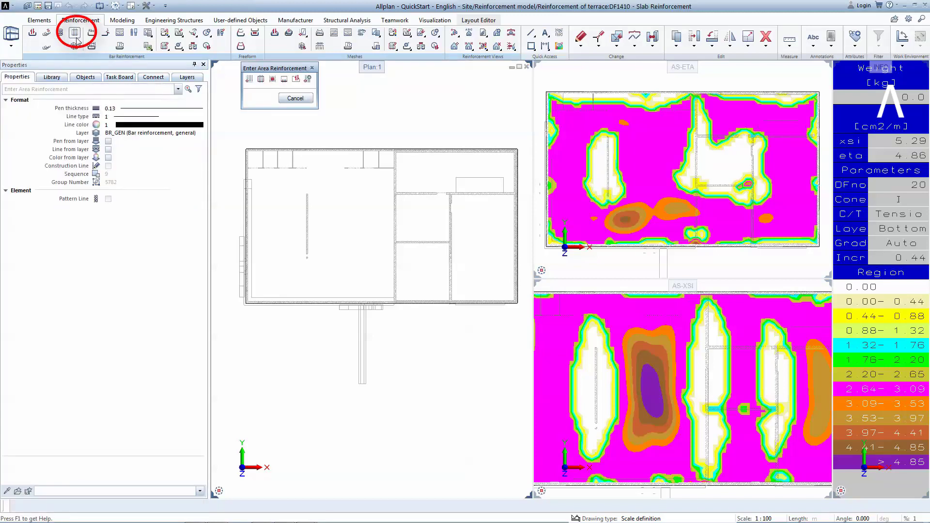
click(260, 81)
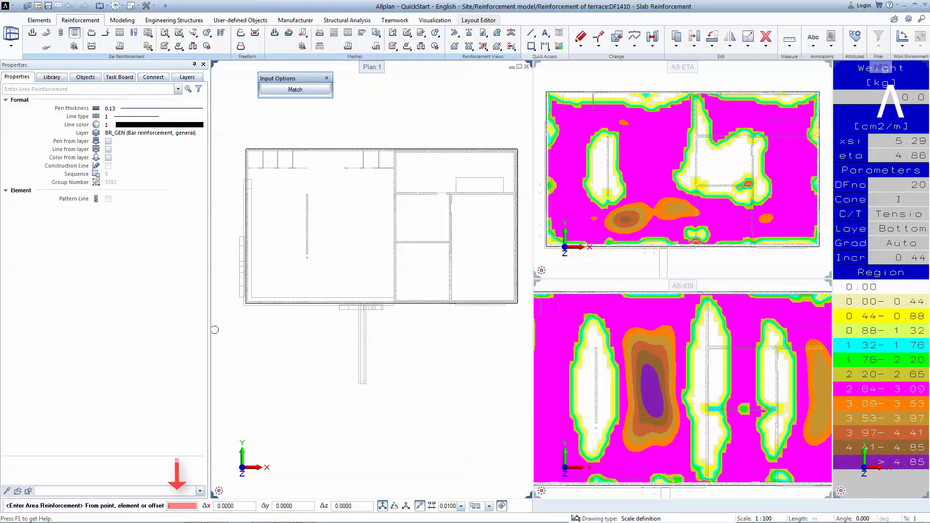
text(-0.025)
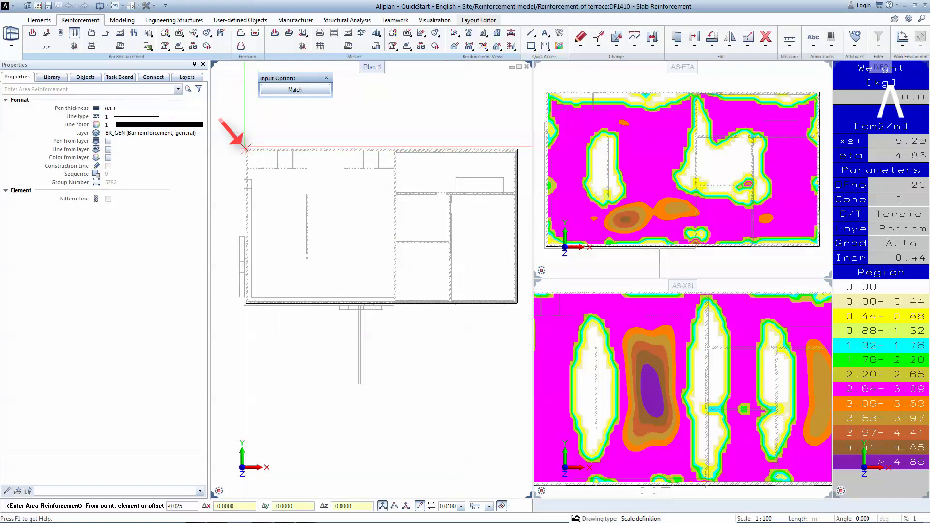
click(242, 144)
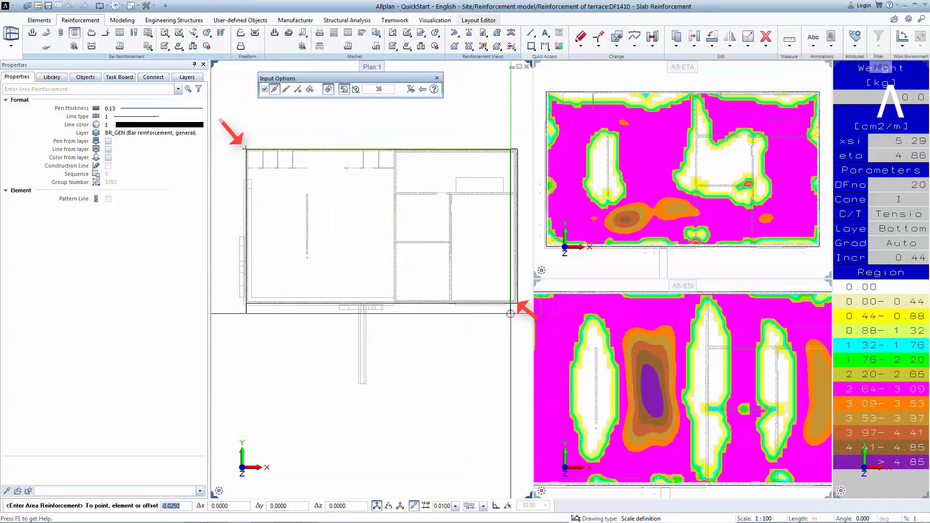
key(Escape)
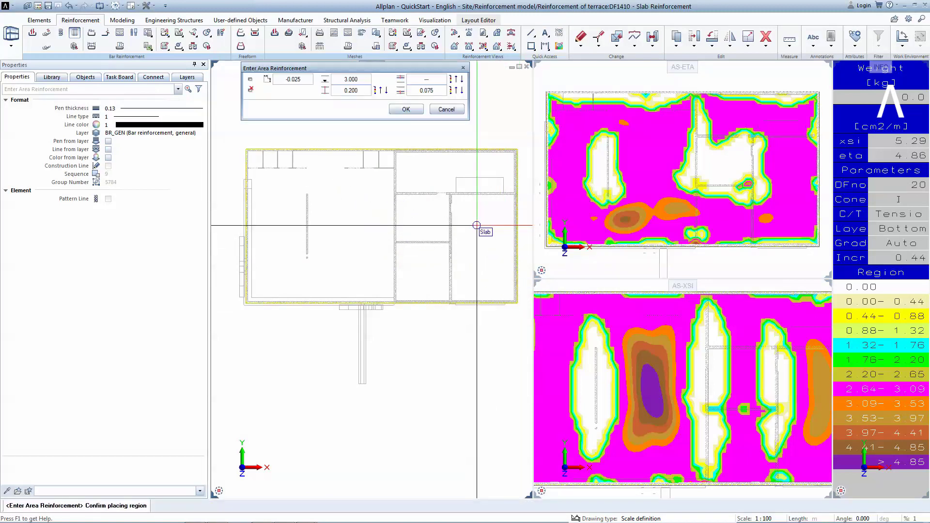
- Change the bottom concrete cover from 0.075 to 0.025, keeping depth 3.000 and thickness 0.200
click(363, 80)
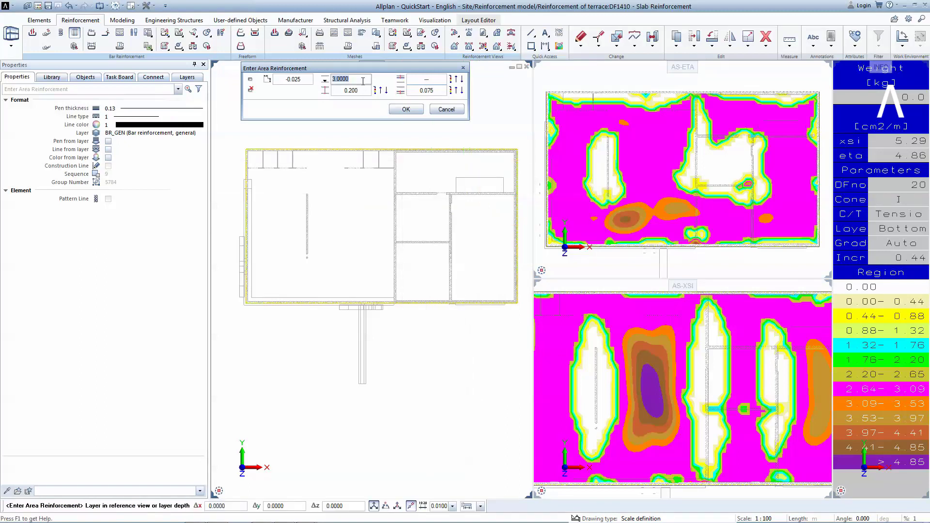
click(363, 91)
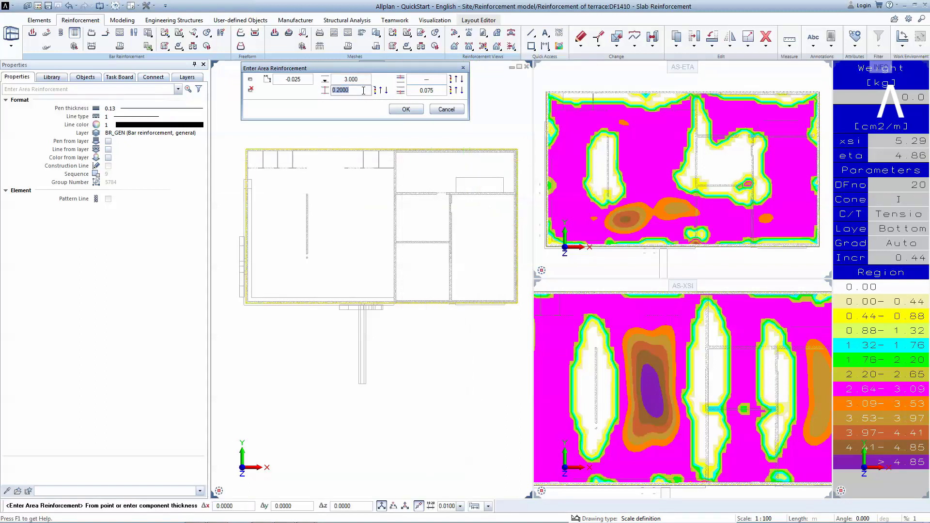
click(434, 91)
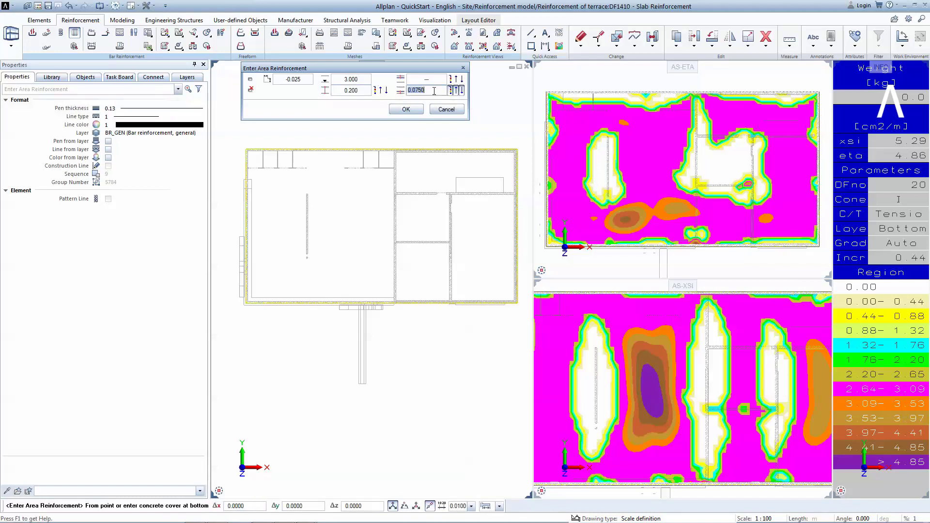
click(434, 91)
key(Return)
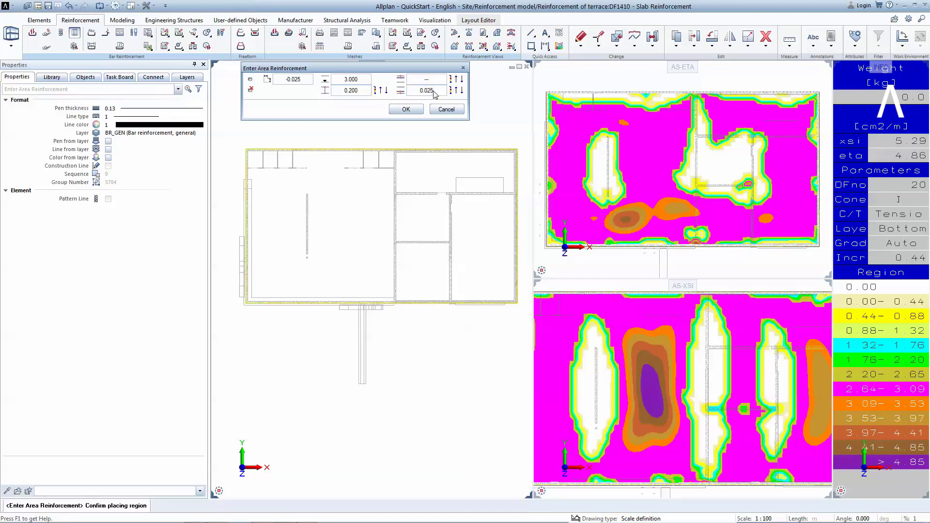
- Generate the area bars and set their diameter and 0.150 spacing
click(407, 110)
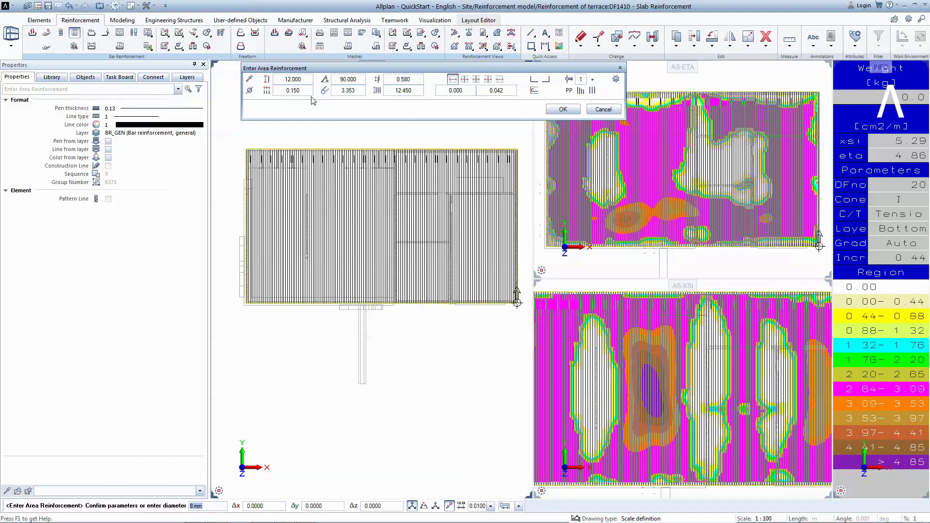
click(250, 91)
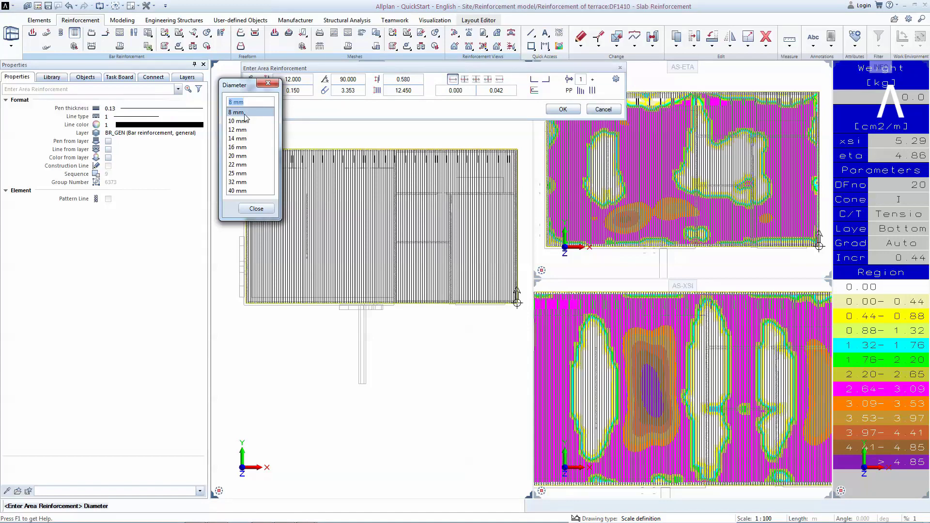
click(245, 122)
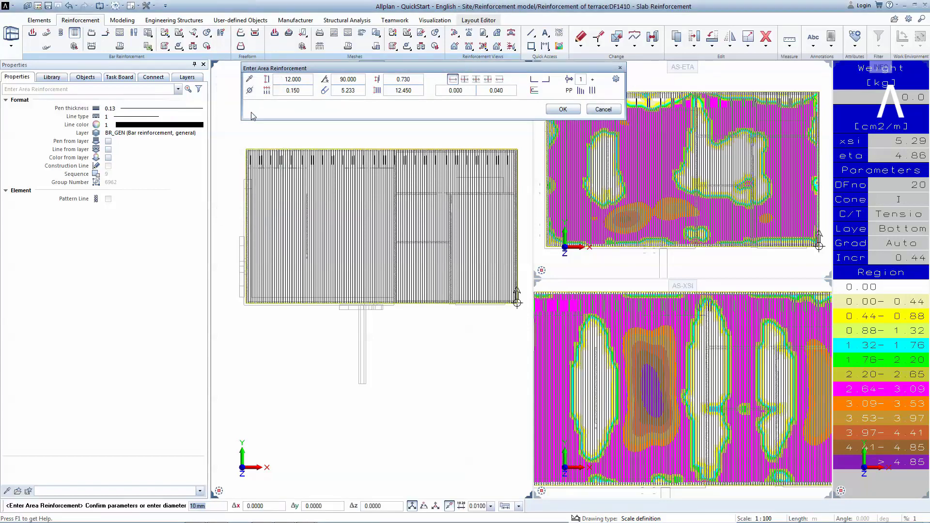
click(303, 92)
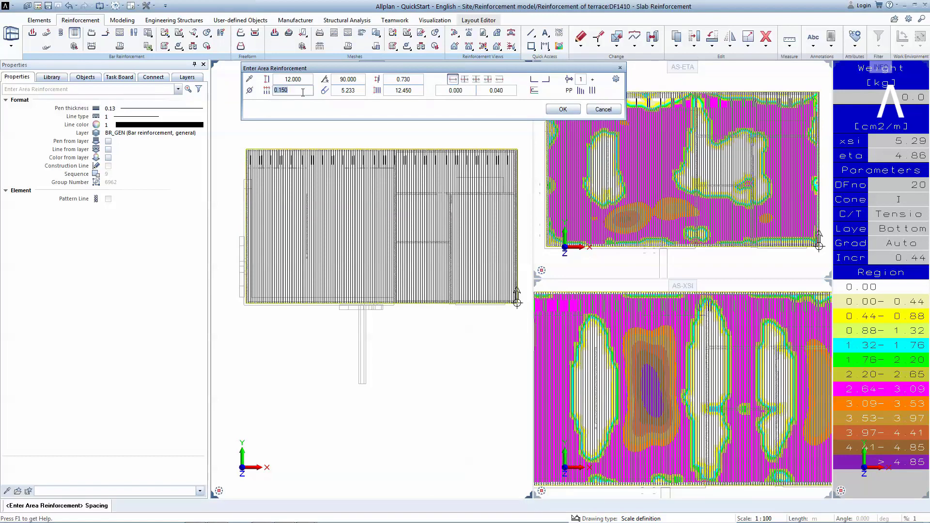
key(Return)
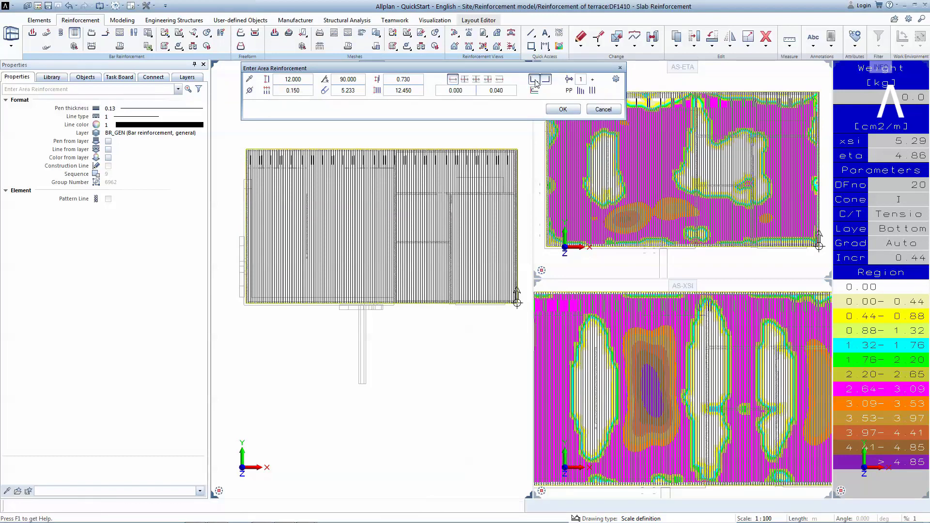
- Give the bars 0.100 bent ends at start and end, flip the side, and place them
click(535, 81)
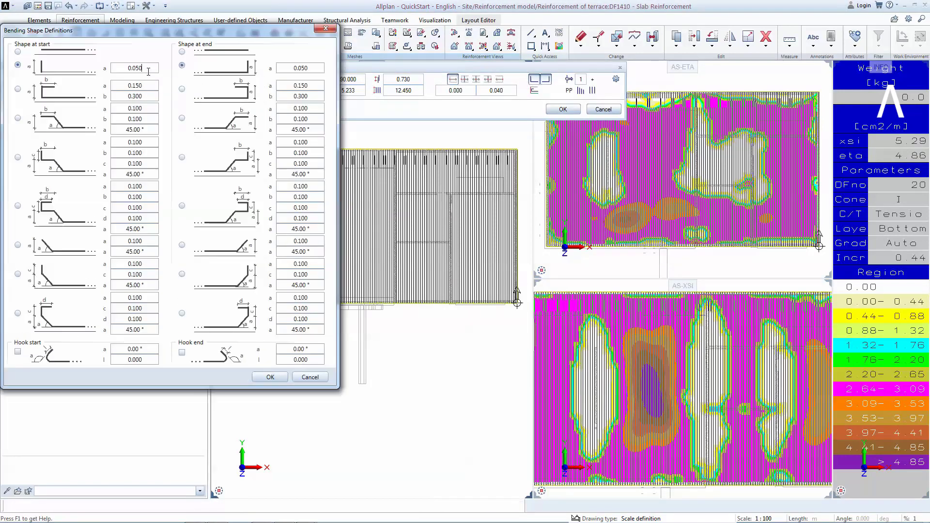
text(0.1)
key(Tab)
text(0.1)
key(Tab)
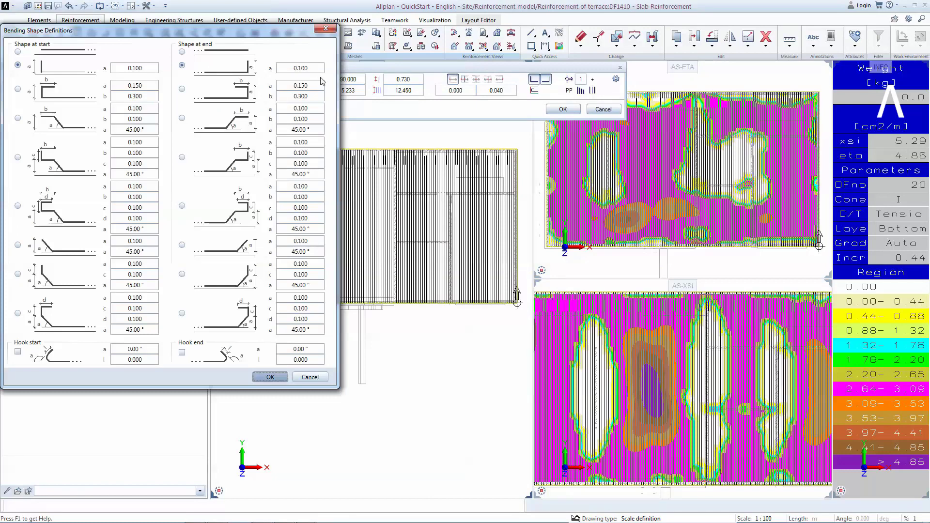
click(270, 377)
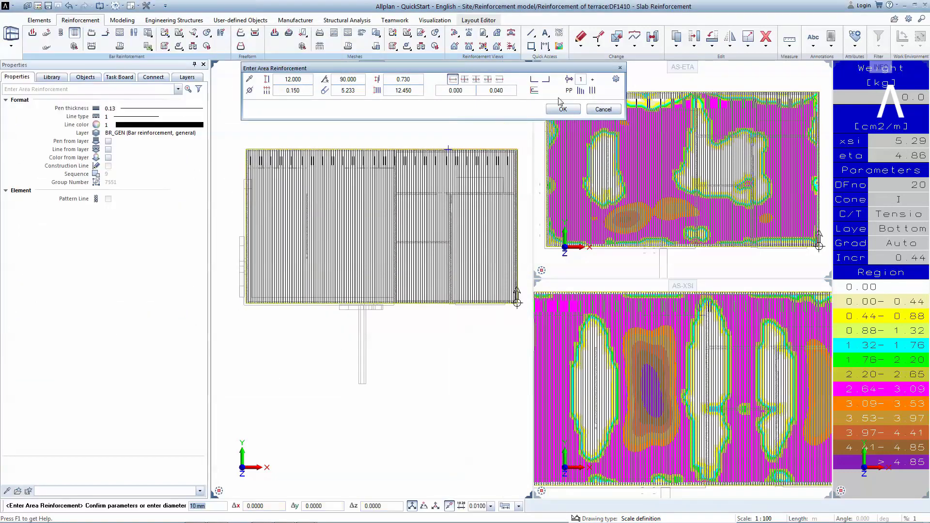
click(570, 83)
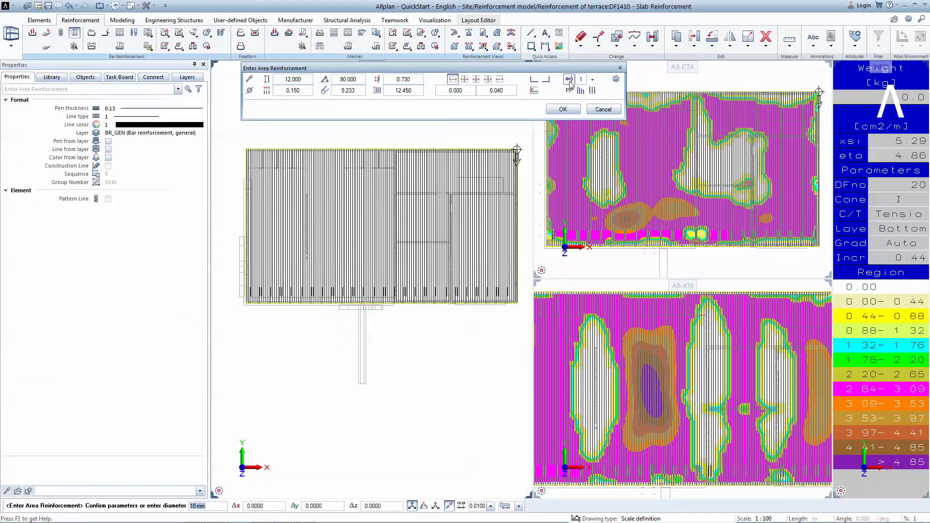
click(592, 90)
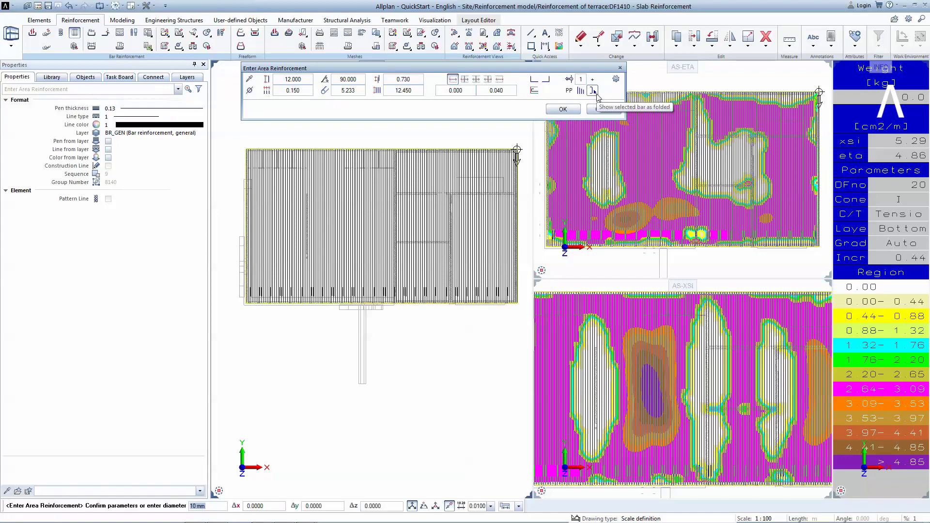
click(563, 110)
- Fold the new bars down to a single representative bar
scroll(333, 197, up, 2)
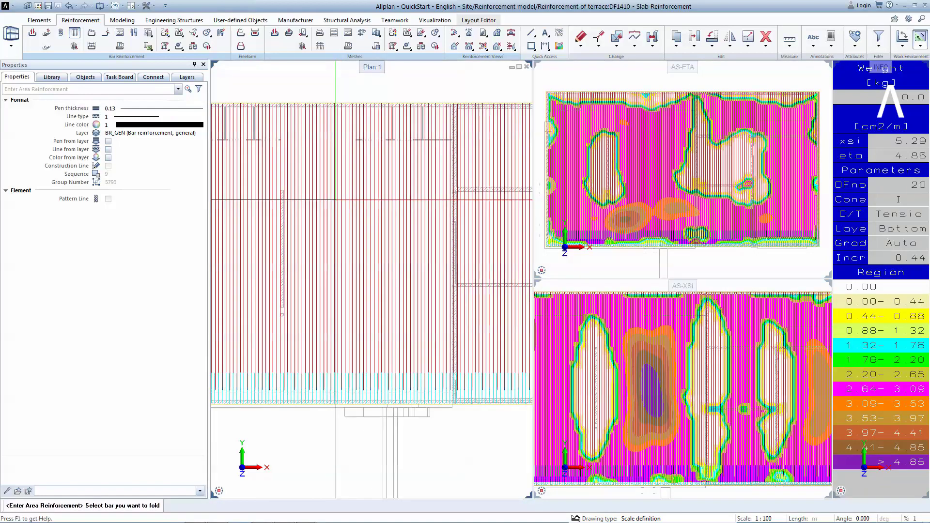
click(379, 235)
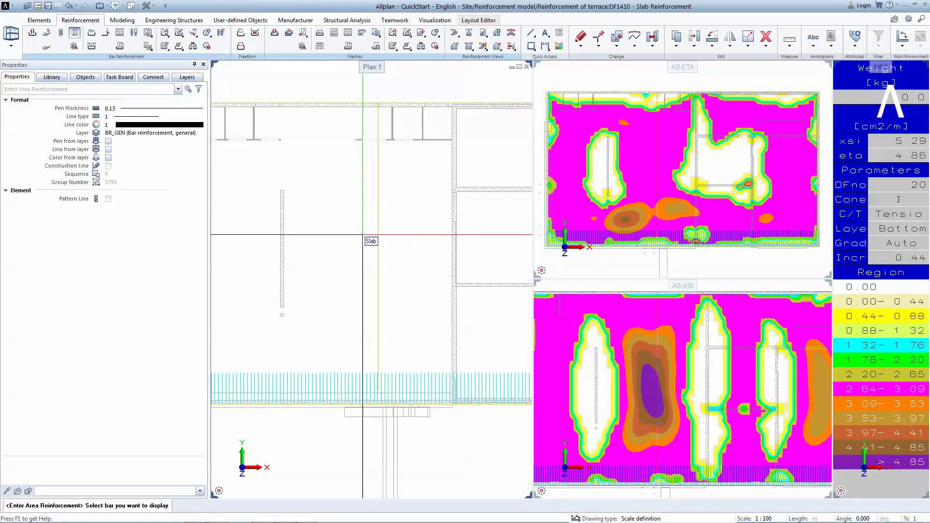
key(Escape)
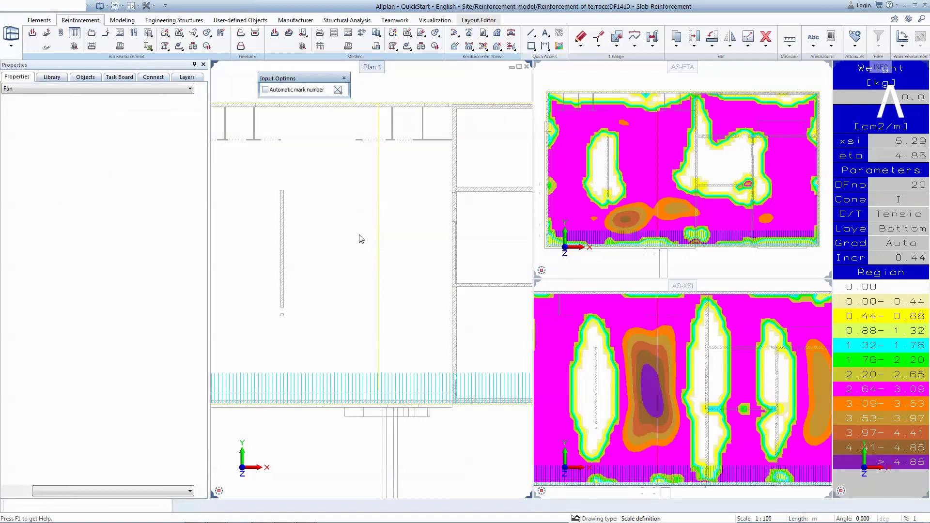
- Set the bar label to dimension-line style with Black circle bar markers
click(143, 89)
click(145, 101)
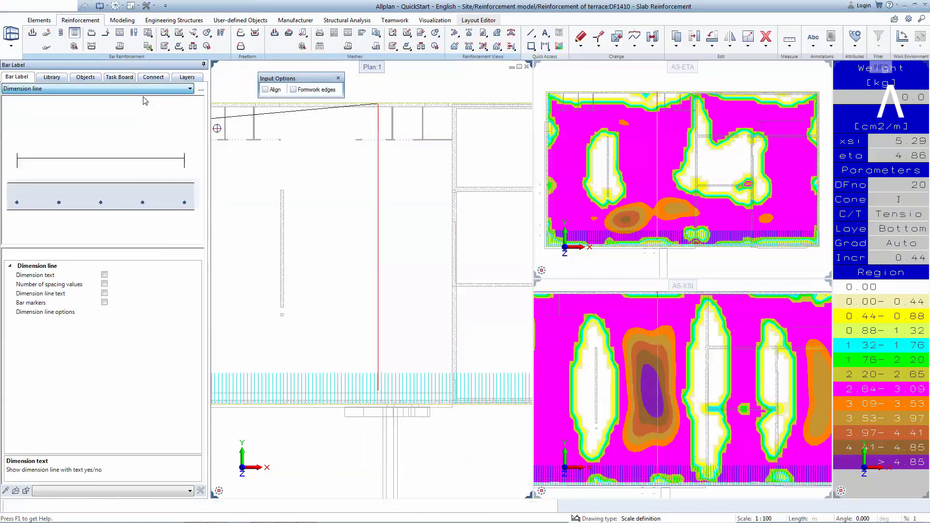
click(105, 302)
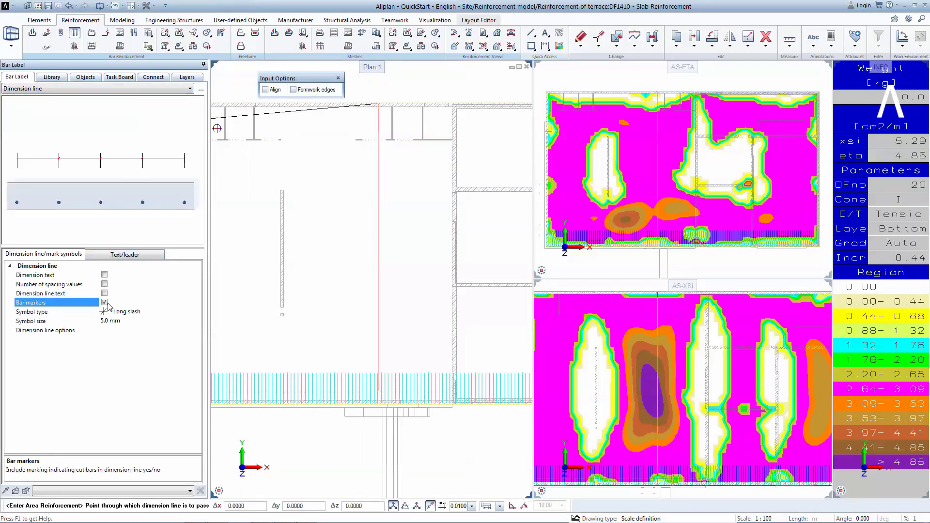
click(157, 313)
click(197, 312)
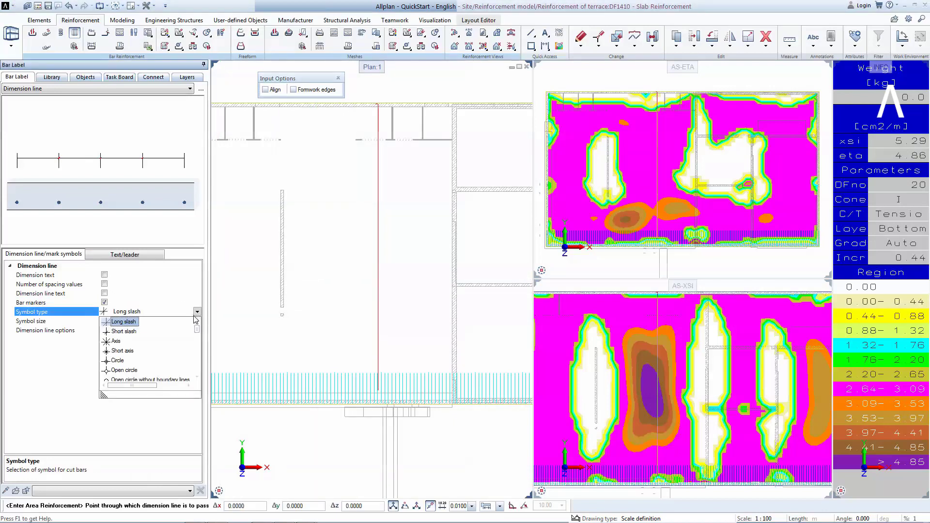
scroll(196, 328, down, 2)
click(124, 359)
scroll(329, 288, down, 2)
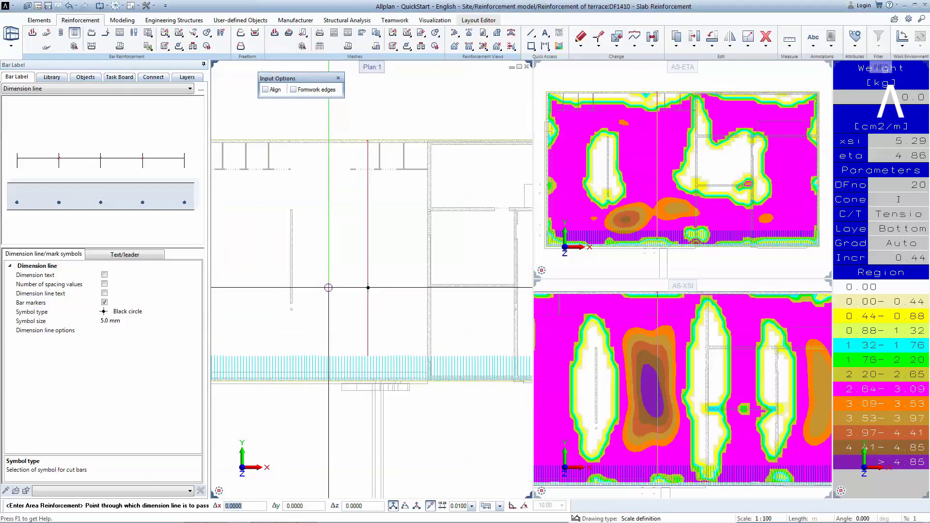
scroll(329, 287, down, 1)
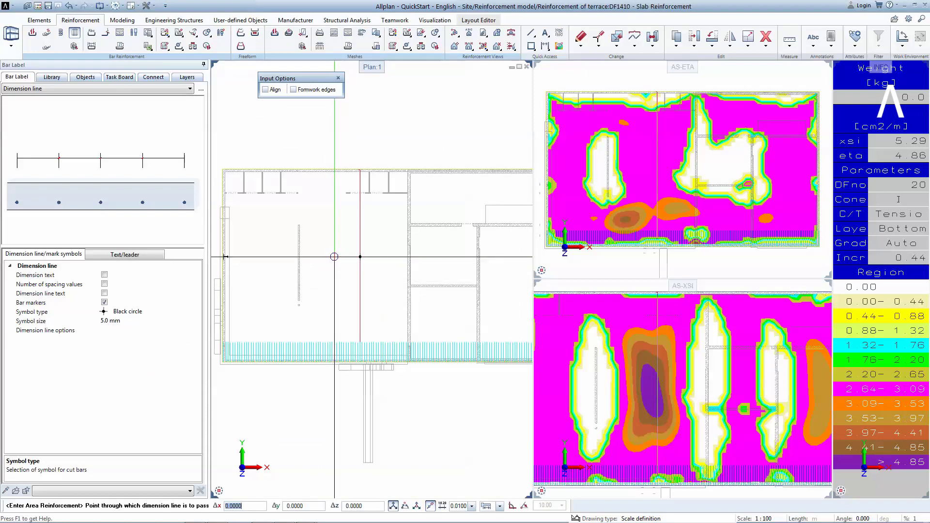
- Place the dimension line across the slab and the label 2 147 ø 10/15
click(334, 256)
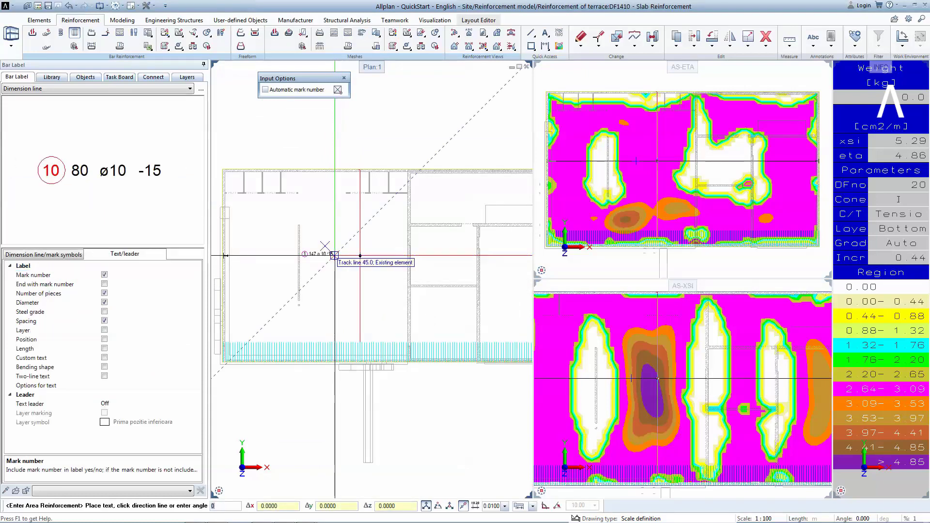
scroll(334, 259, up, 2)
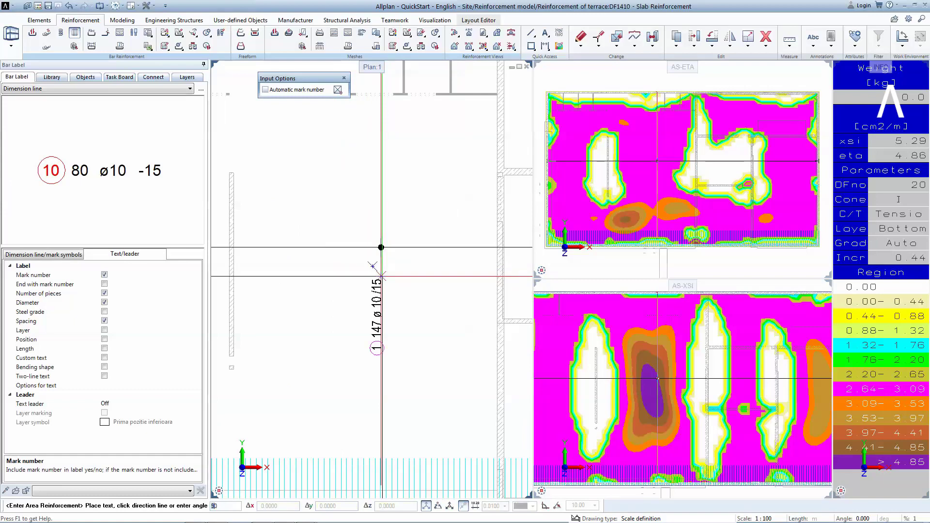
scroll(381, 277, up, 2)
click(360, 277)
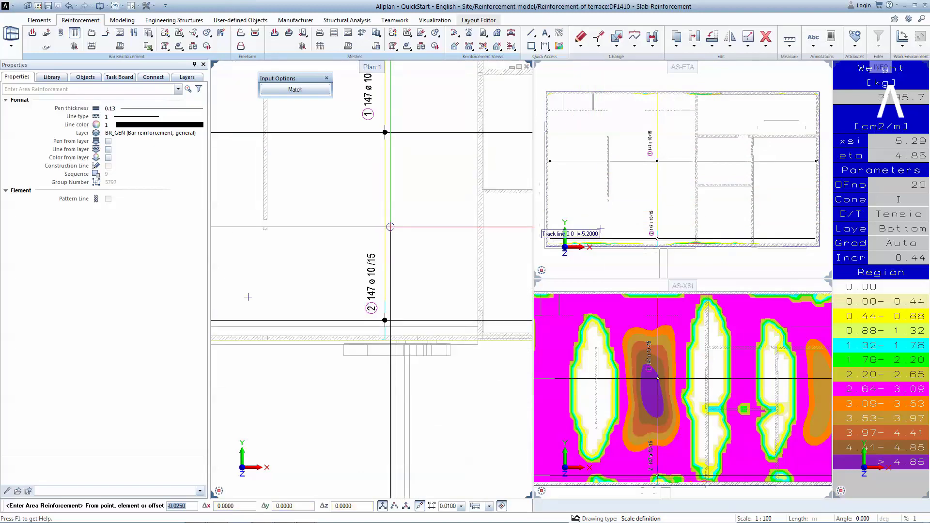
- Zoom out to the whole slab and match the new region to the existing slab outline
scroll(274, 280, down, 3)
scroll(390, 226, down, 2)
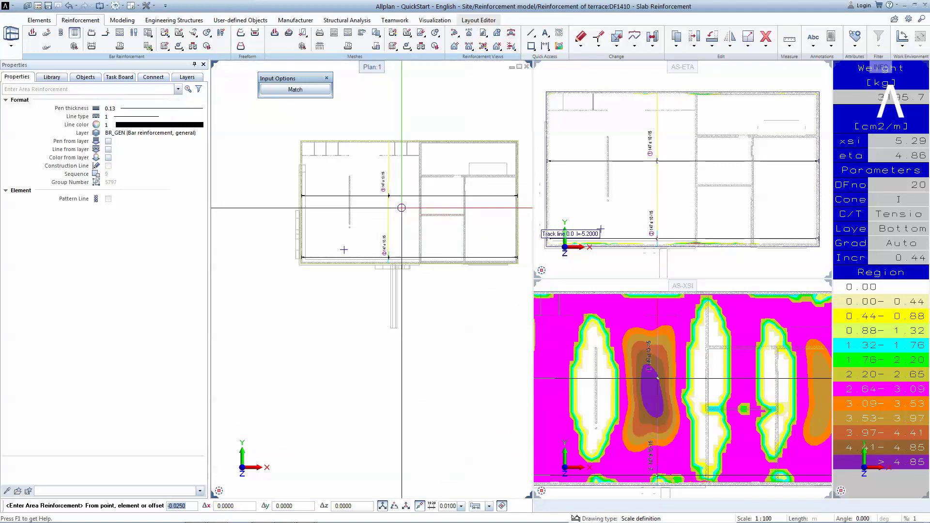
click(301, 96)
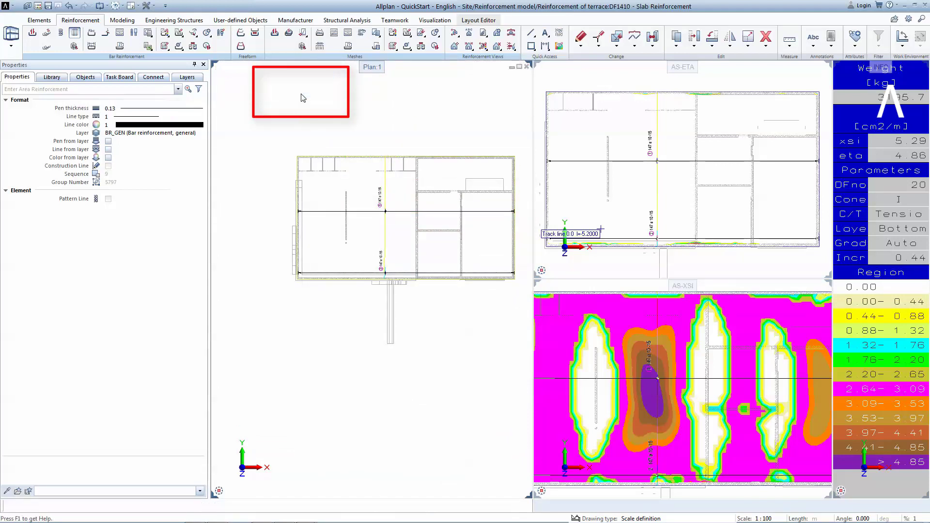
- Pick the slab outline, confirm the 0.035 cover, and leave the placing parameters unchanged
click(385, 233)
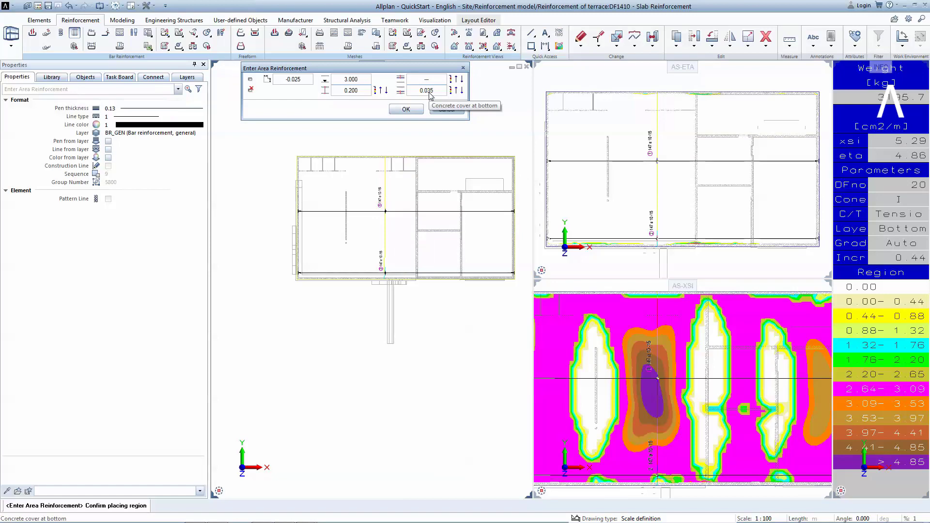
click(405, 109)
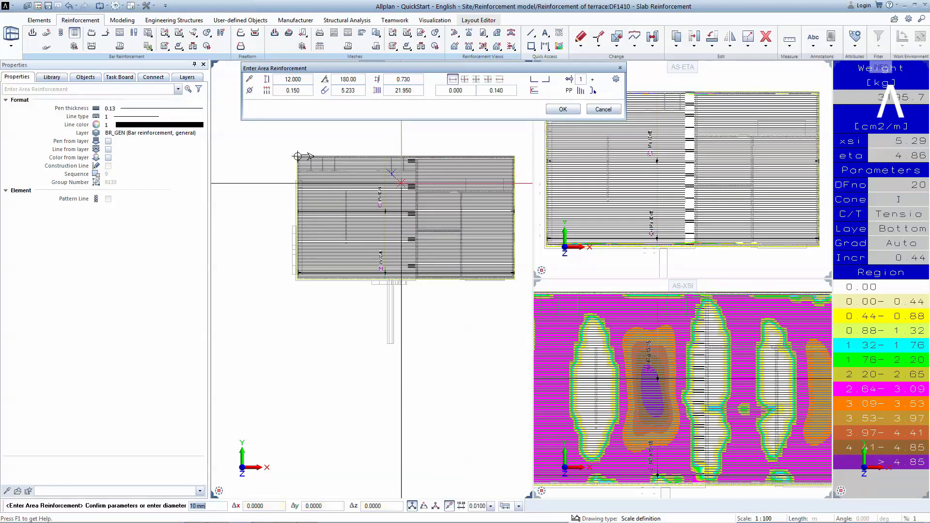
scroll(407, 169, up, 3)
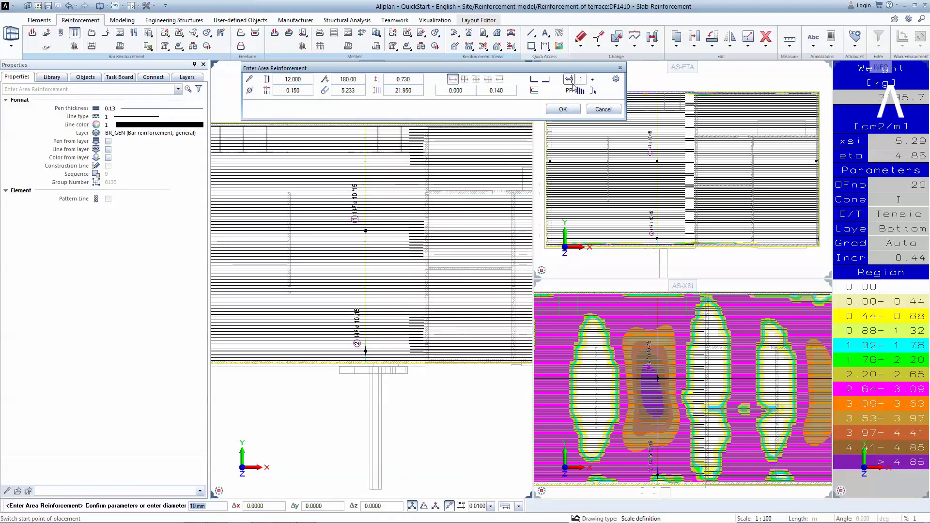
scroll(470, 202, down, 1)
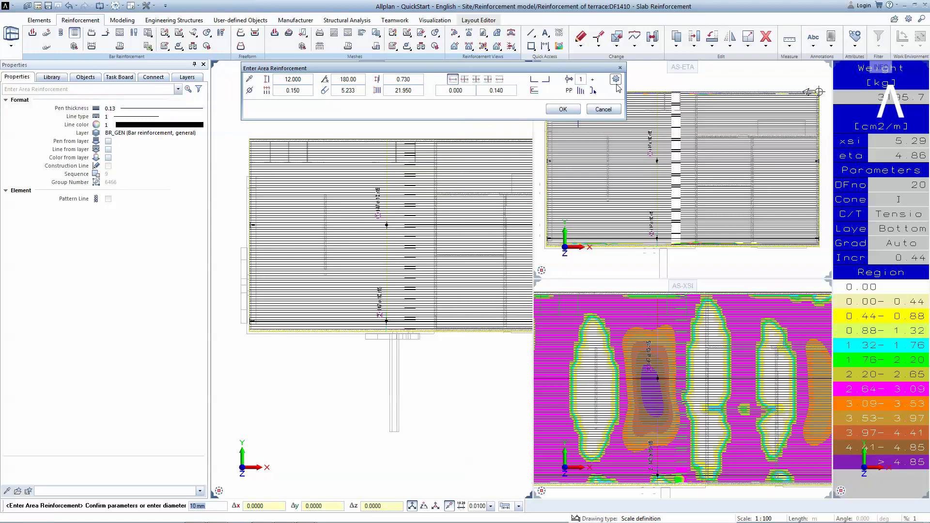
click(616, 81)
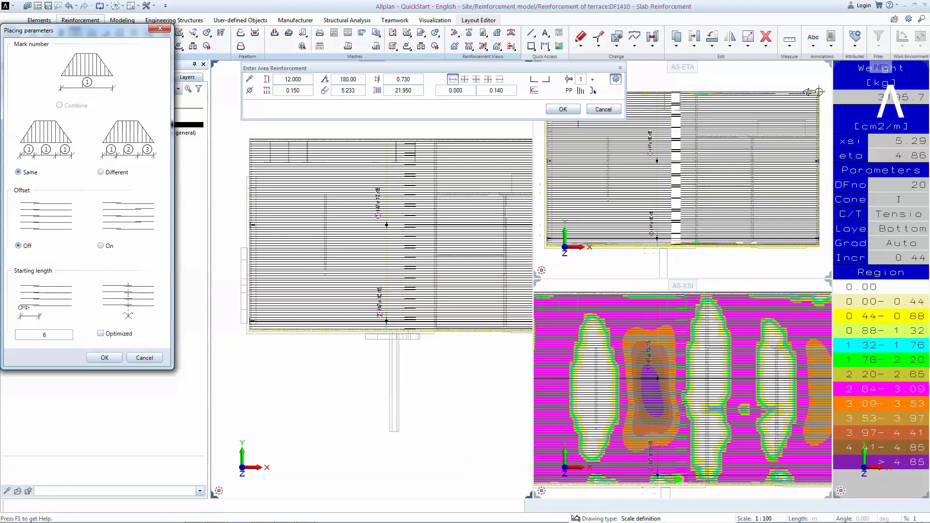
click(109, 361)
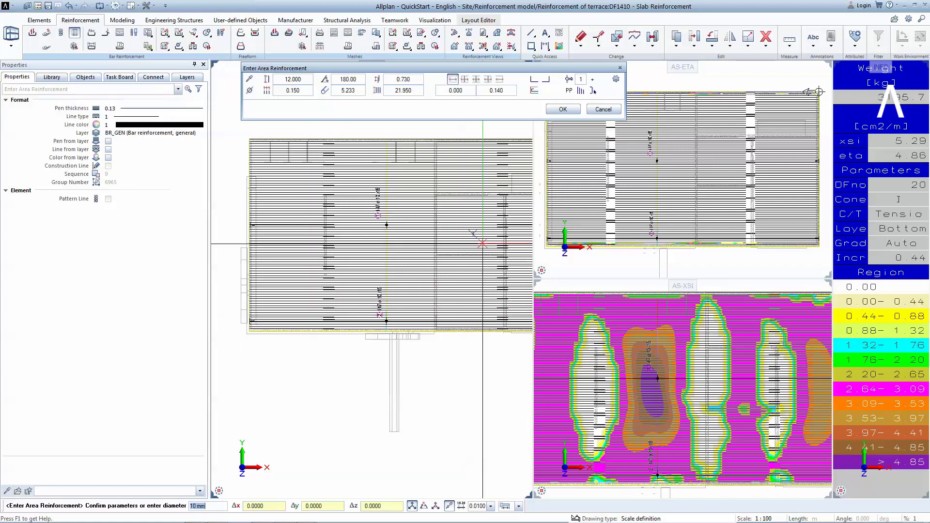
- Place the horizontal area reinforcement bars and fold them to one displayed bar
click(562, 110)
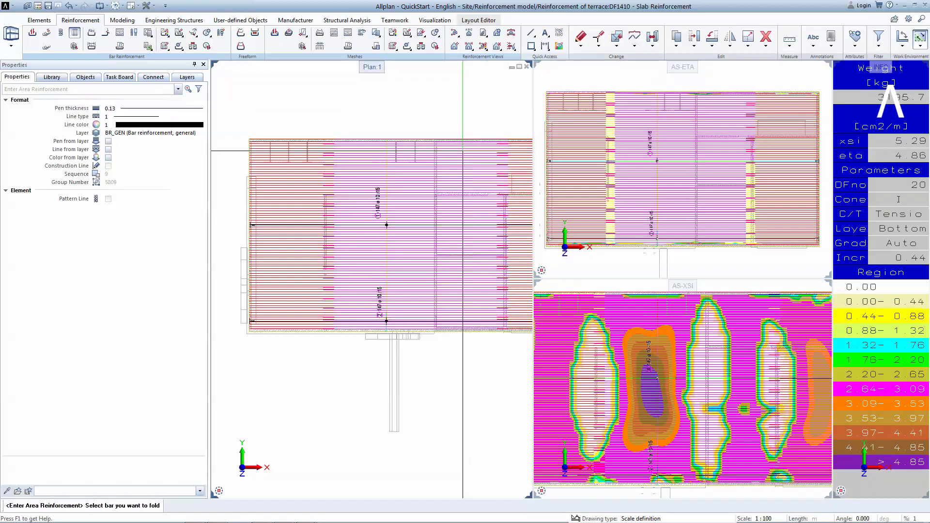
middle_drag(388, 209, 358, 201)
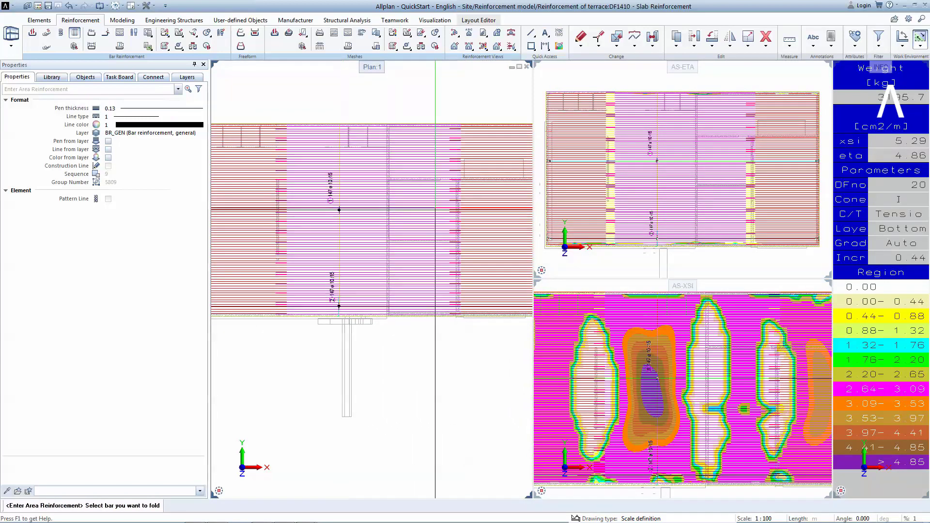
scroll(394, 194, up, 2)
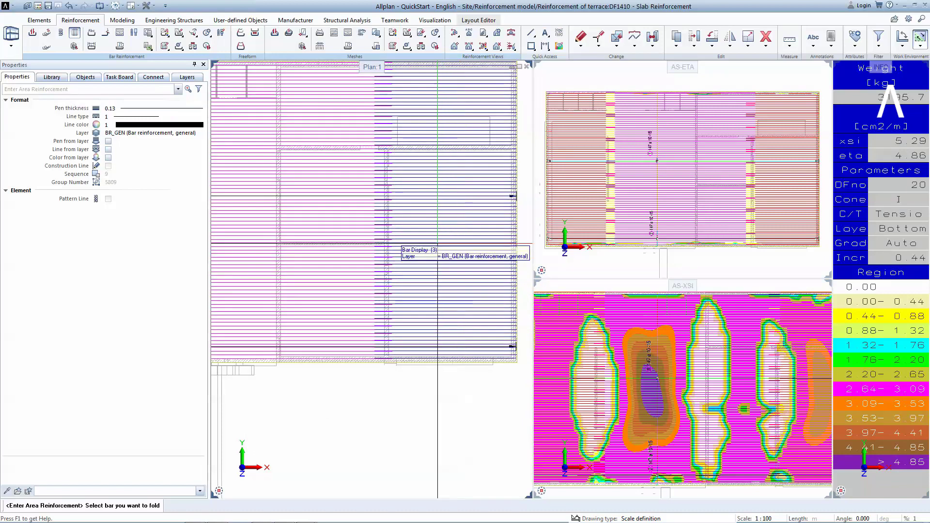
click(437, 213)
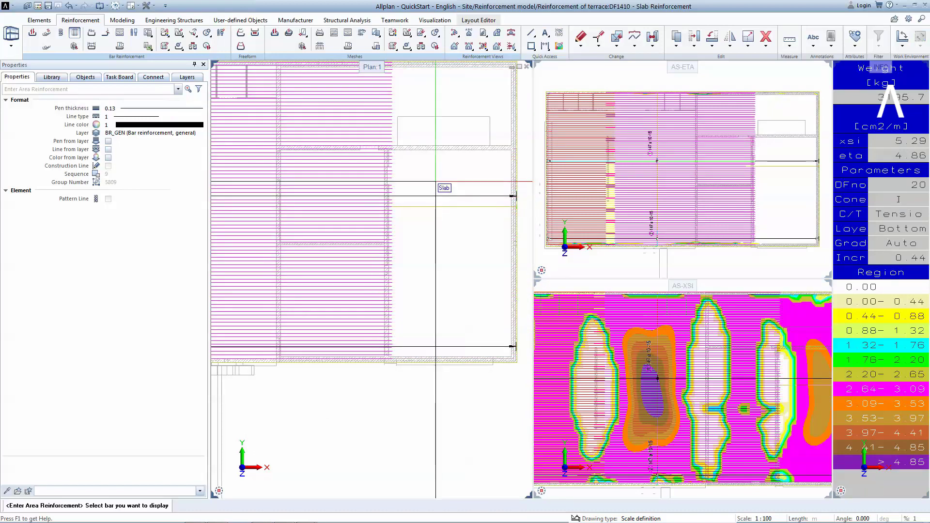
- Label the first two horizontal bar groups 3 and 4, each 83 ø 10/15, on dimension lines
click(436, 184)
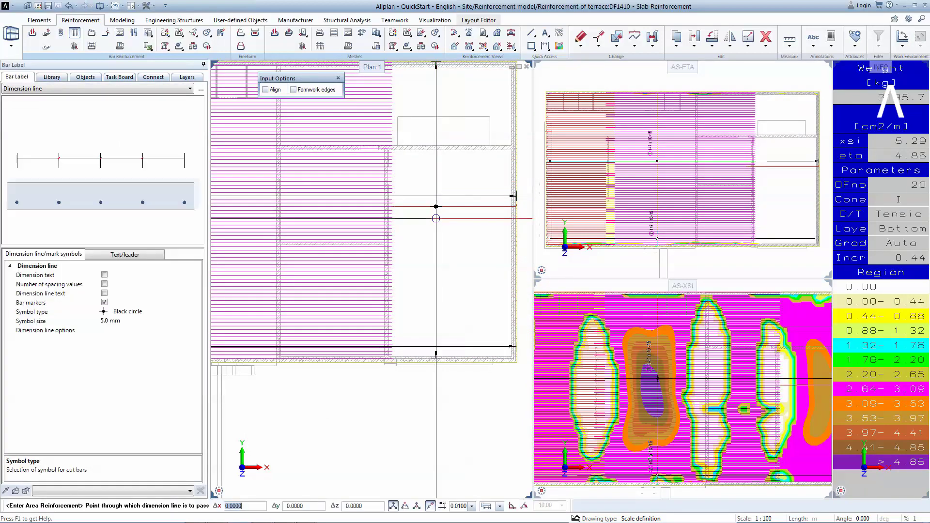
scroll(431, 219, up, 1)
click(416, 221)
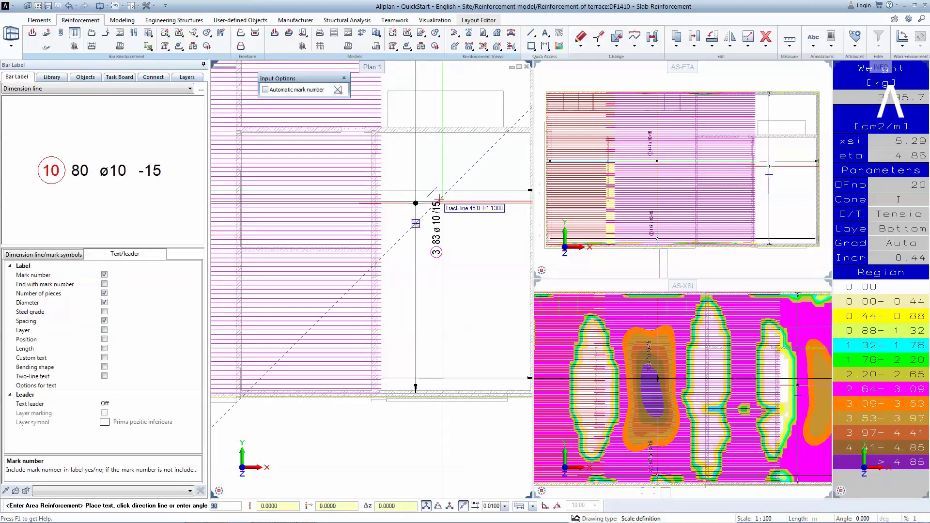
click(442, 204)
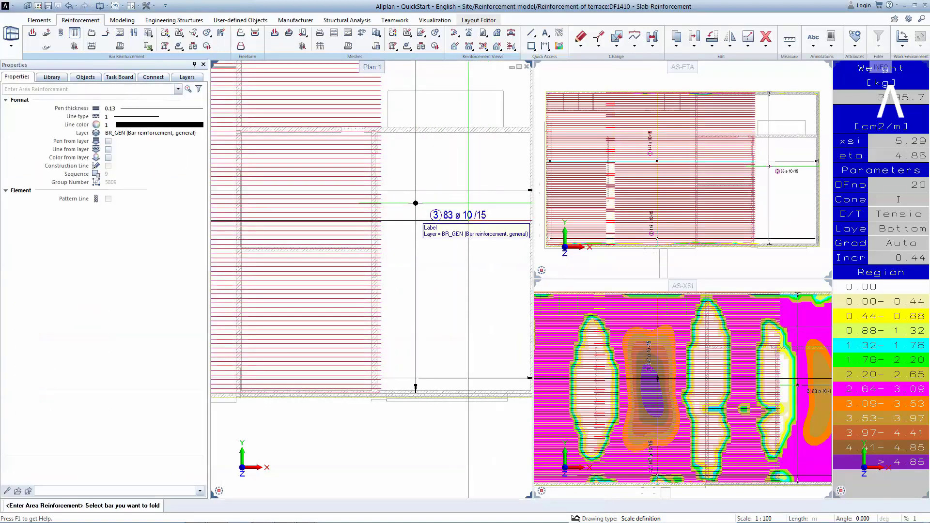
scroll(343, 216, up, 3)
scroll(342, 216, down, 3)
click(343, 216)
scroll(342, 216, up, 2)
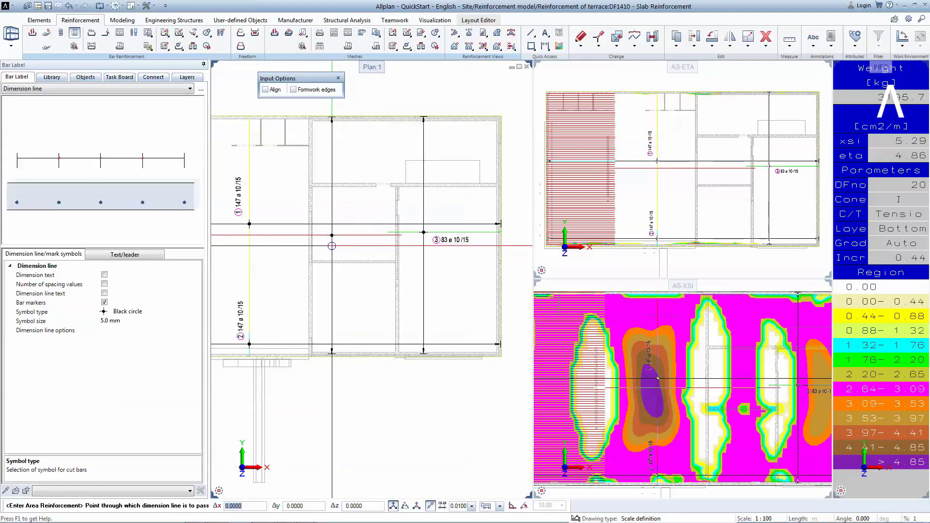
click(377, 237)
click(313, 257)
- Label the remaining bar group 5 83 ø 10/15 on its own dimension line
scroll(313, 257, down, 3)
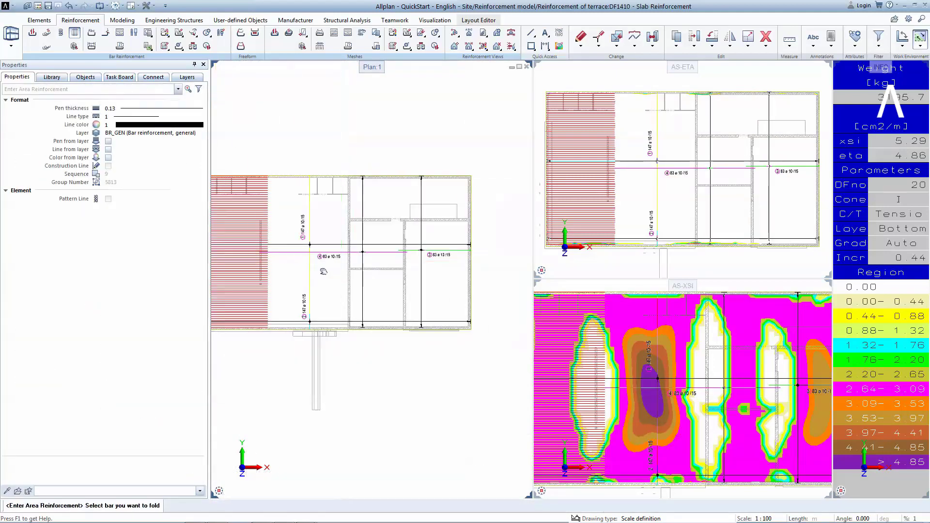
scroll(334, 268, up, 3)
scroll(334, 268, down, 3)
click(335, 268)
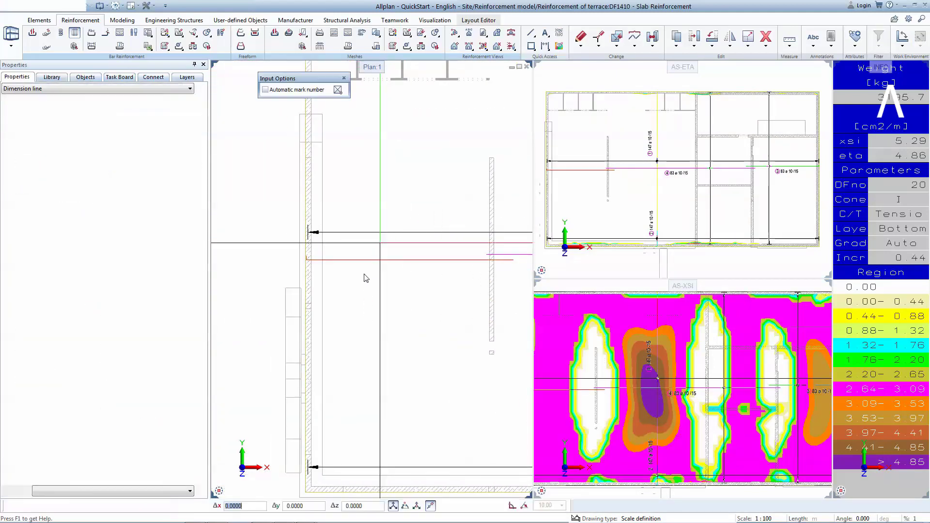
click(394, 266)
scroll(394, 266, up, 3)
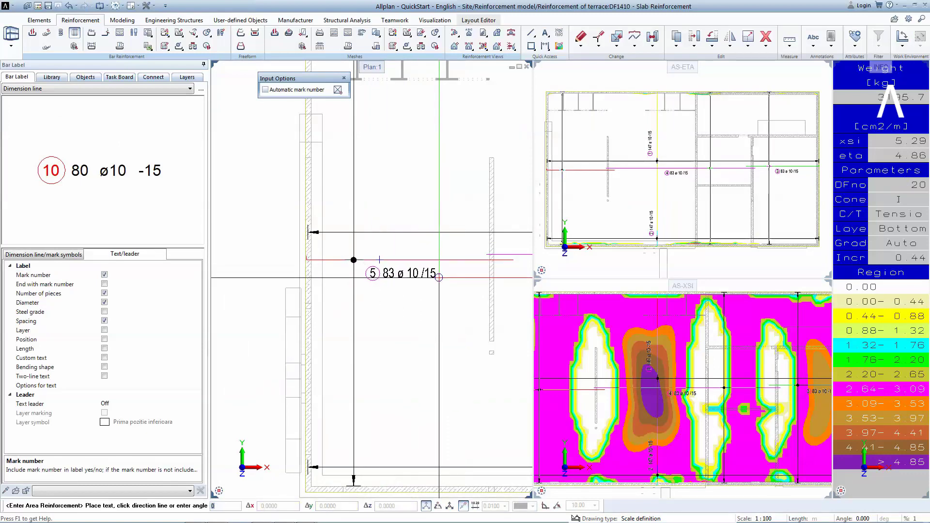
click(439, 278)
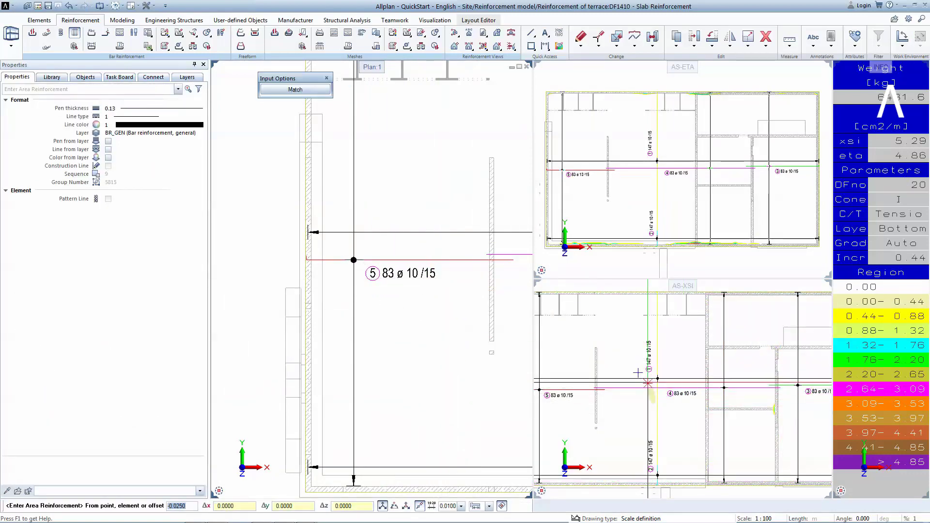
scroll(663, 396, up, 3)
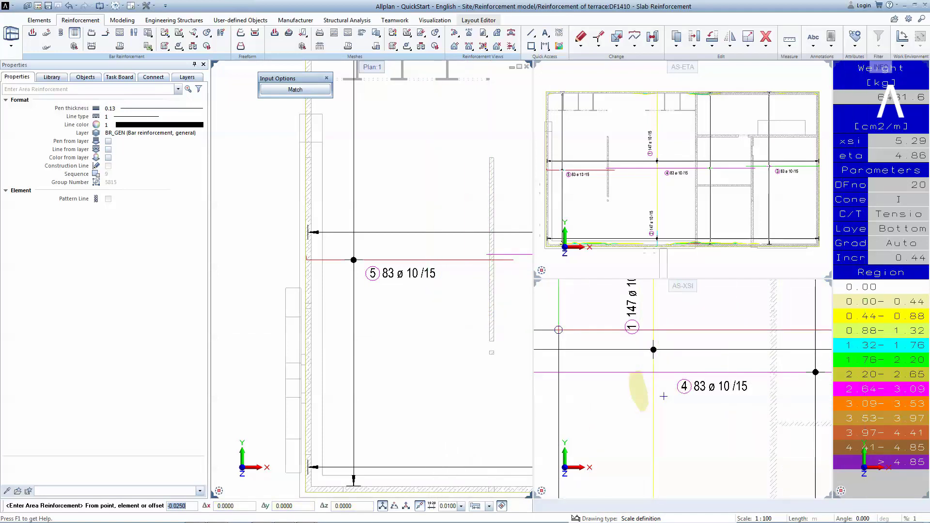
scroll(662, 401, down, 3)
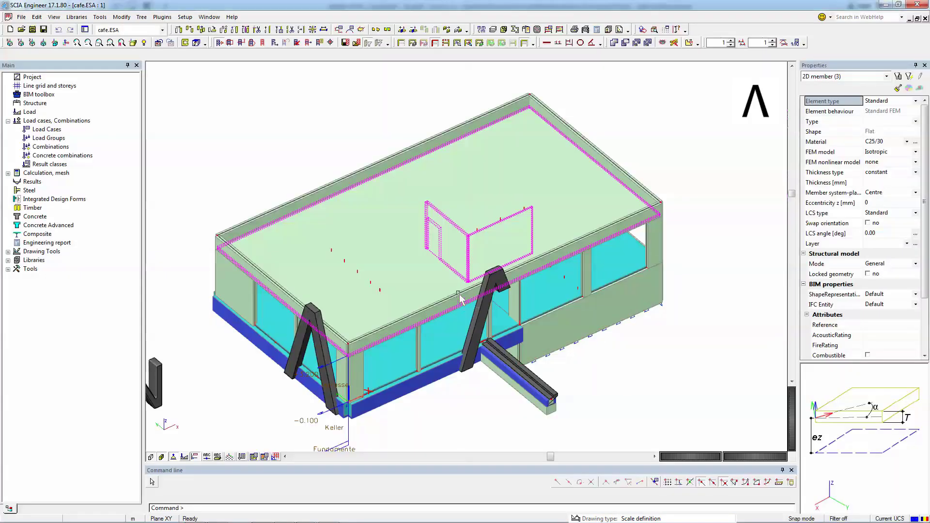
- Isolate the slab and wall and rotate to view the slab from the side
scroll(456, 247, up, 3)
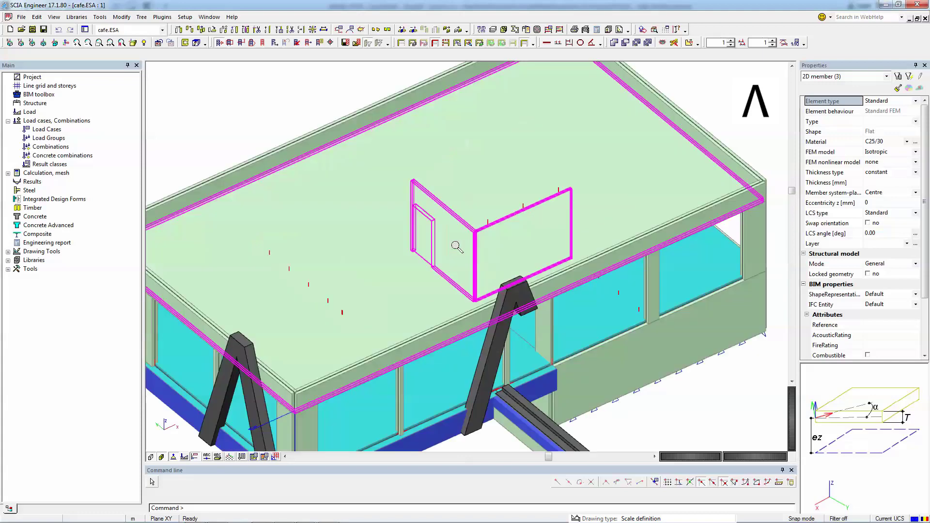
click(436, 45)
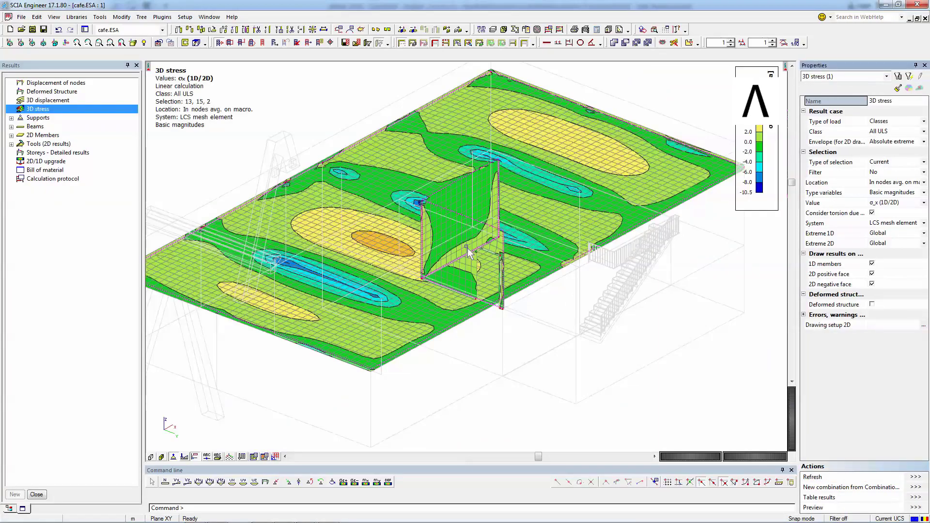
ctrl+right_drag(418, 220, 328, 254)
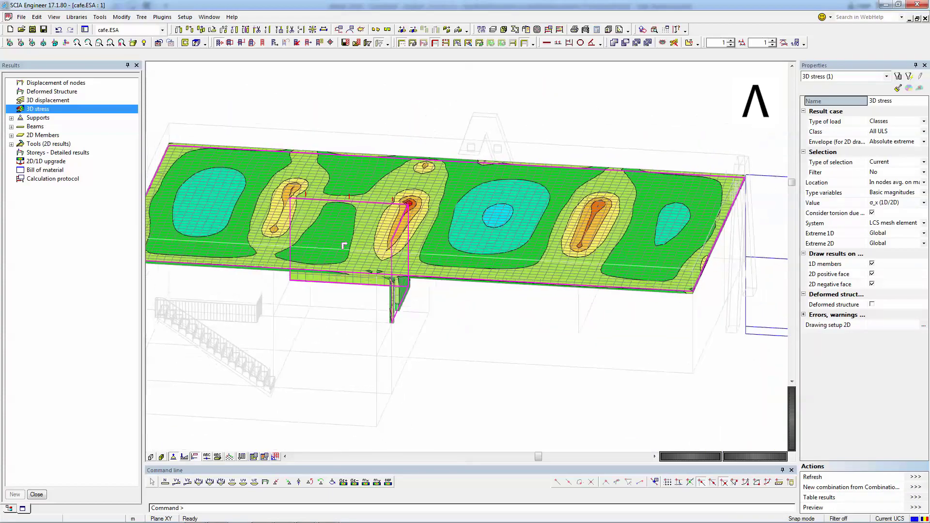
scroll(400, 207, up, 5)
scroll(445, 197, down, 3)
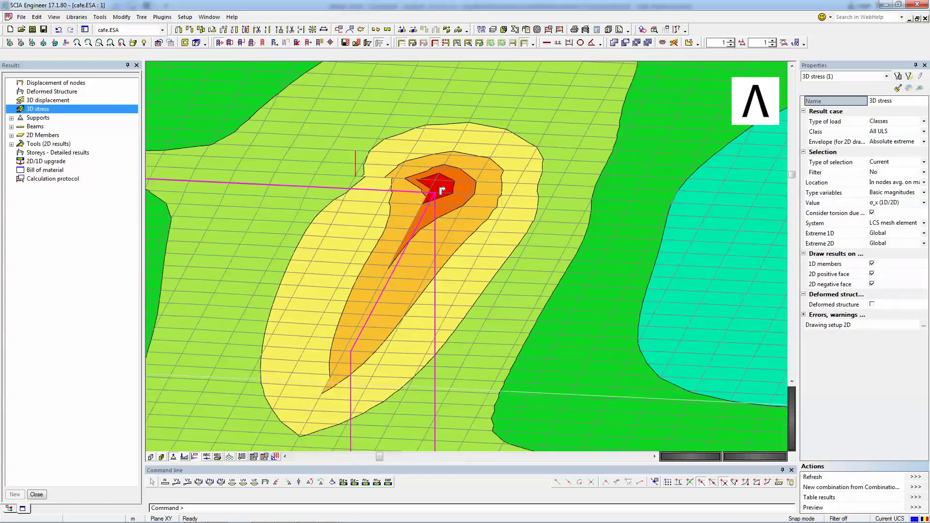
- Turn on the deformed structure display and orbit toward the central wall
click(872, 304)
ctrl+right_drag(487, 339, 499, 179)
scroll(500, 174, up, 3)
scroll(500, 175, up, 3)
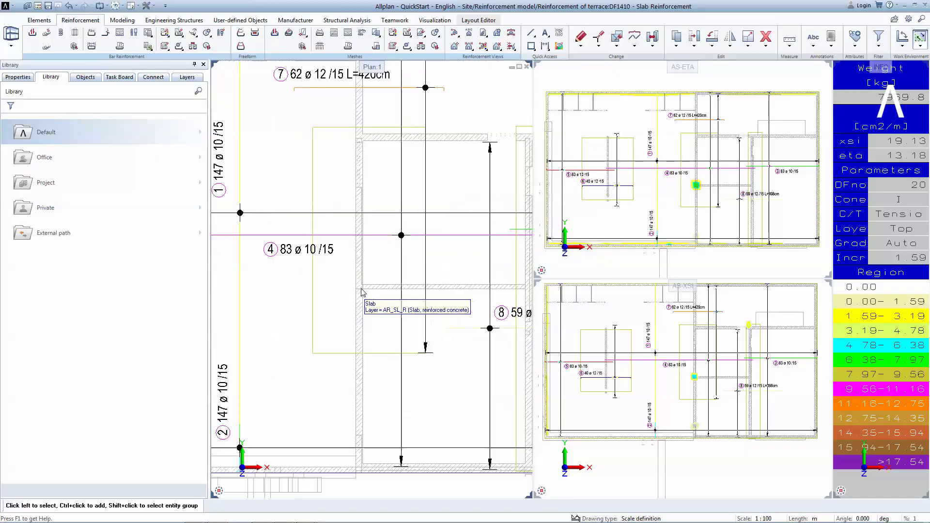
scroll(362, 293, up, 2)
scroll(694, 196, up, 6)
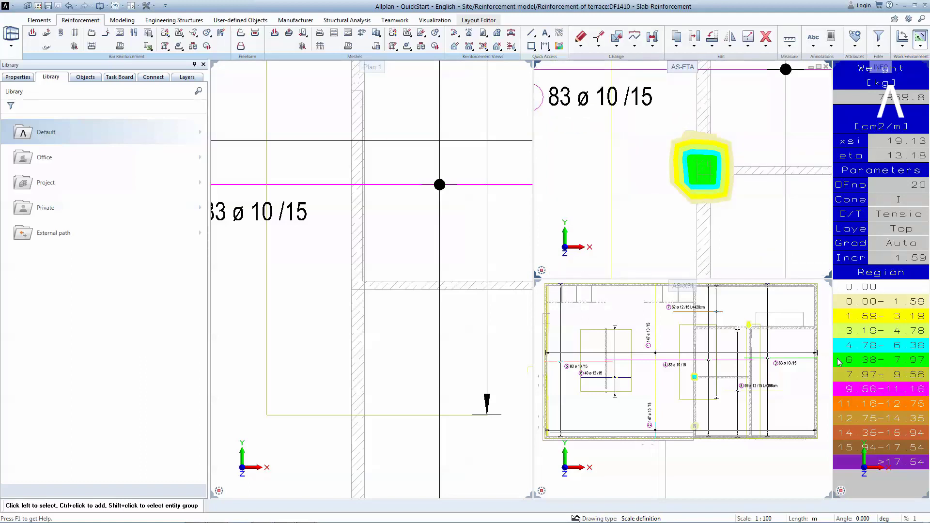
- Zoom onto the column stress spot and start a new area reinforcement
scroll(705, 384, up, 6)
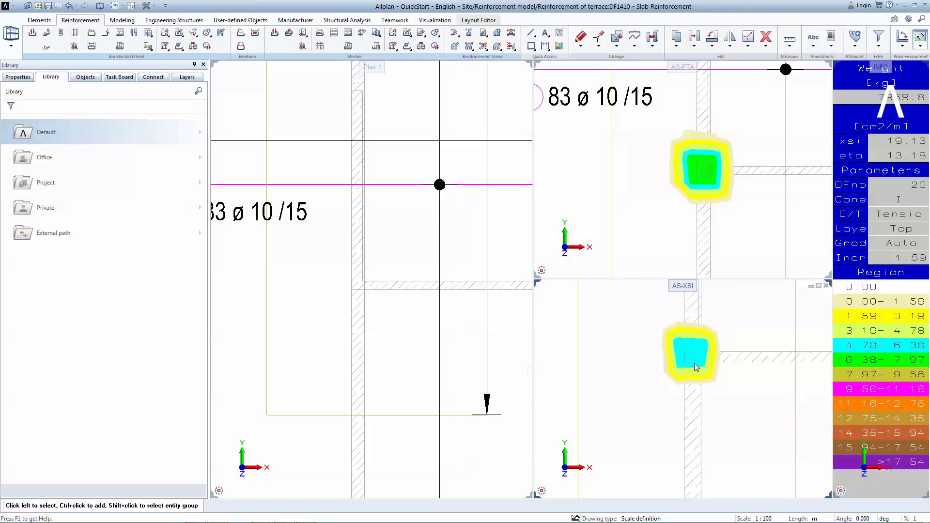
scroll(380, 297, down, 3)
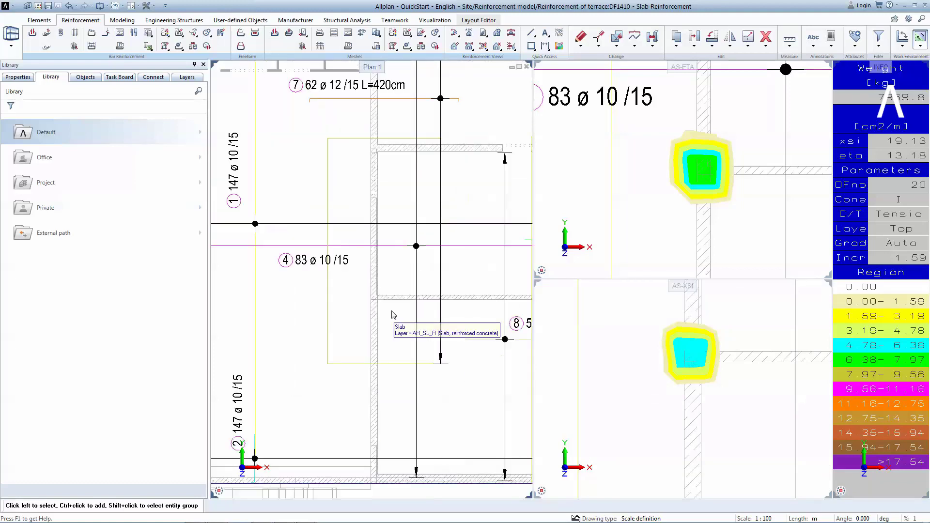
click(74, 33)
click(262, 80)
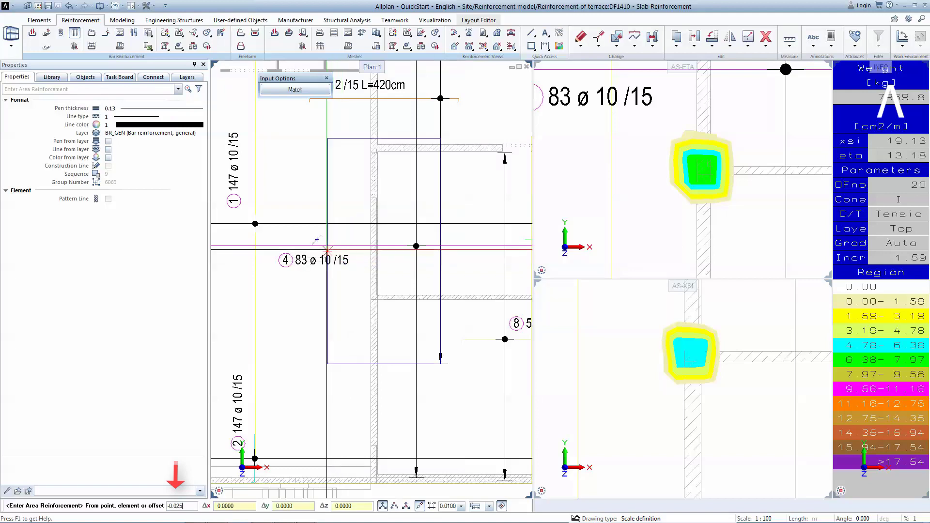
- Place a rectangular patch of 10 mm bars from the line intersection to the lower-right corner
click(328, 246)
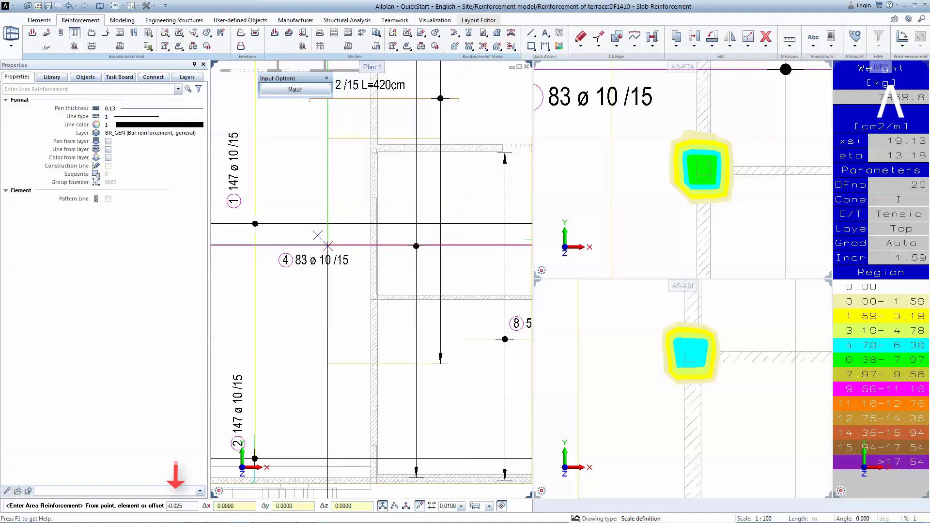
click(429, 355)
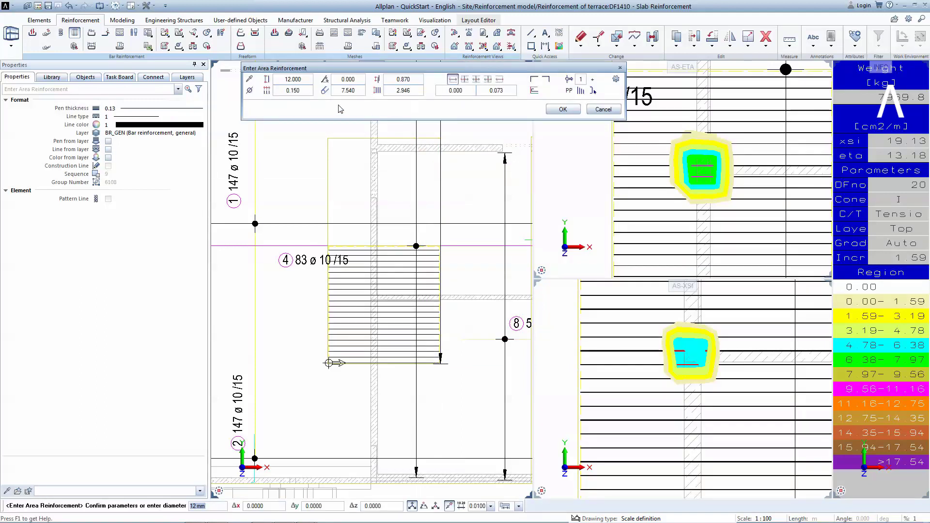
click(257, 91)
click(240, 116)
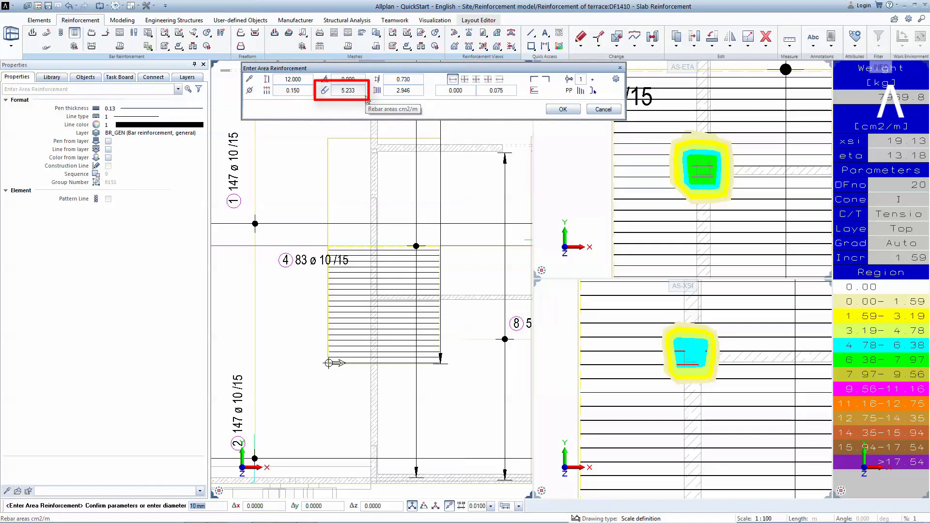
click(563, 109)
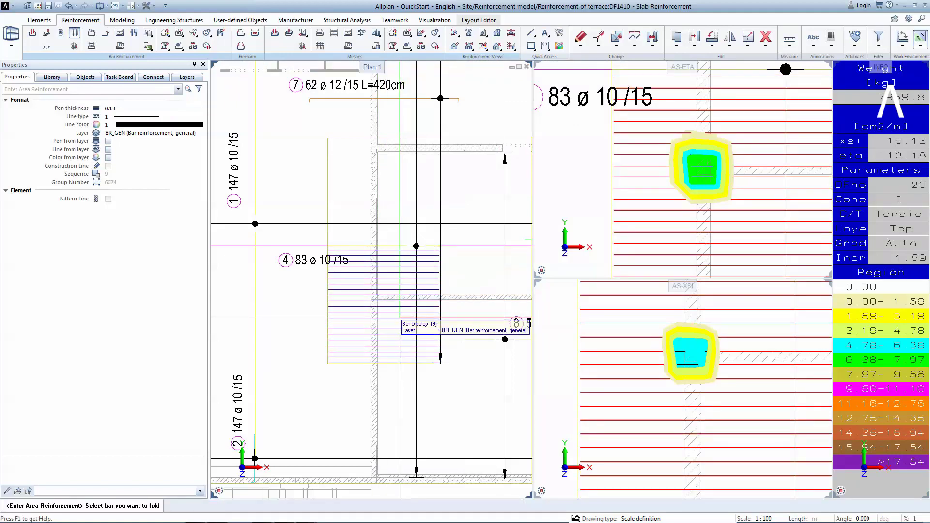
- Show the bars folded on a dimension line and place the label 9 21 ø 10/15 L=315cm
click(398, 318)
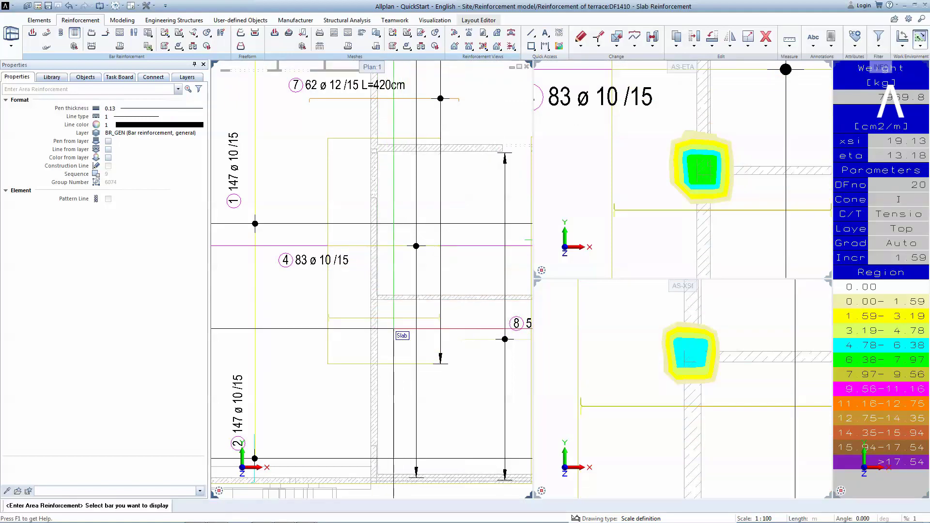
click(357, 334)
scroll(357, 334, up, 2)
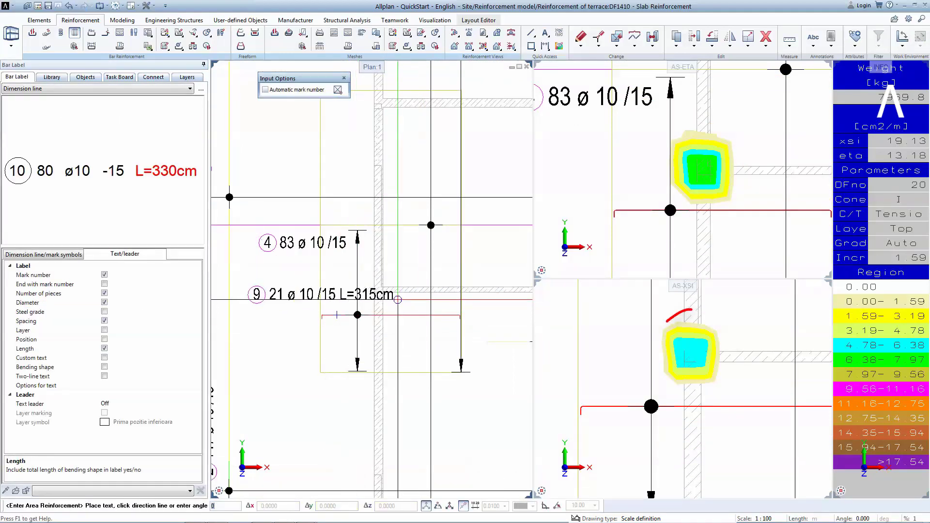
click(398, 299)
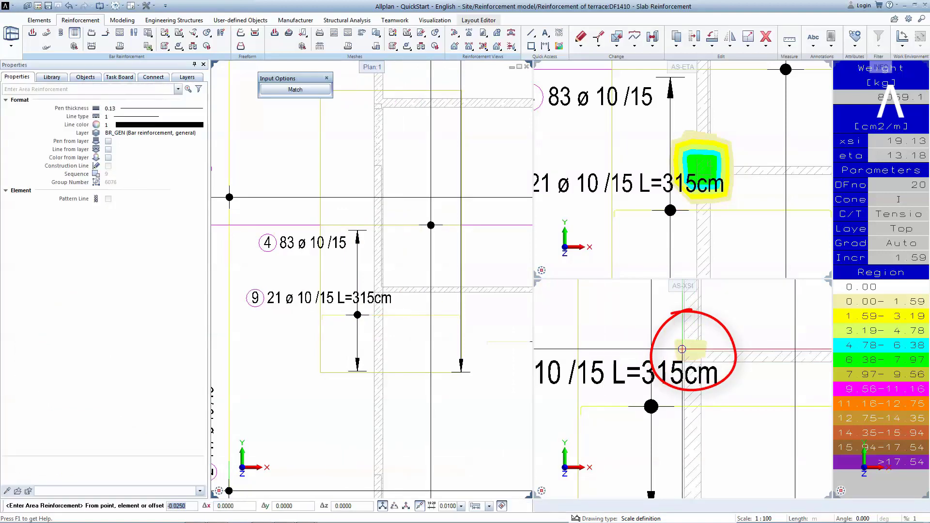
- Change bar mark 9's diameter to 14 mm in its placement parameters, giving 21 ø 14/15
key(Escape)
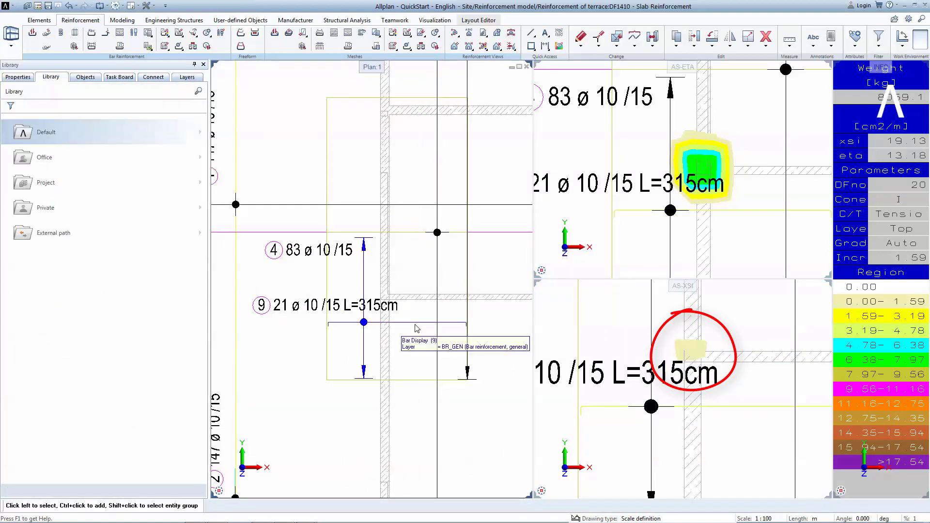
right_click(417, 329)
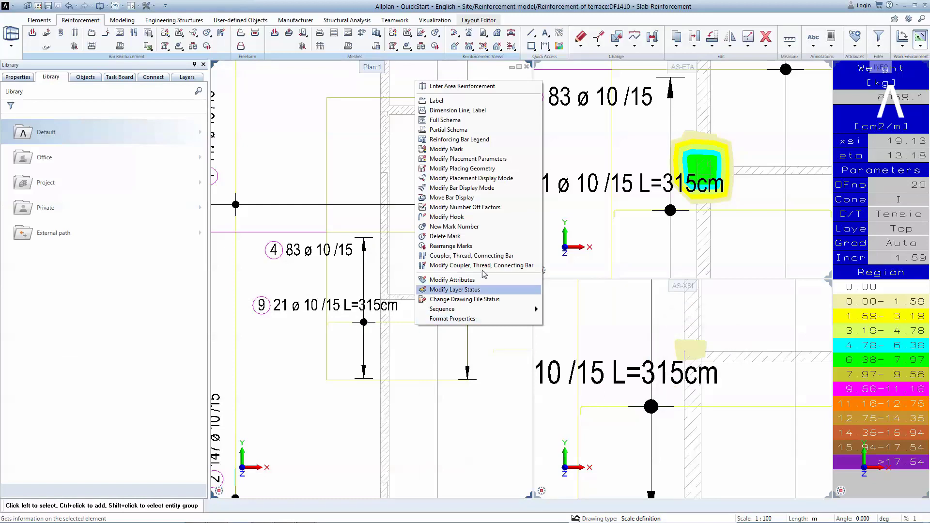
click(500, 159)
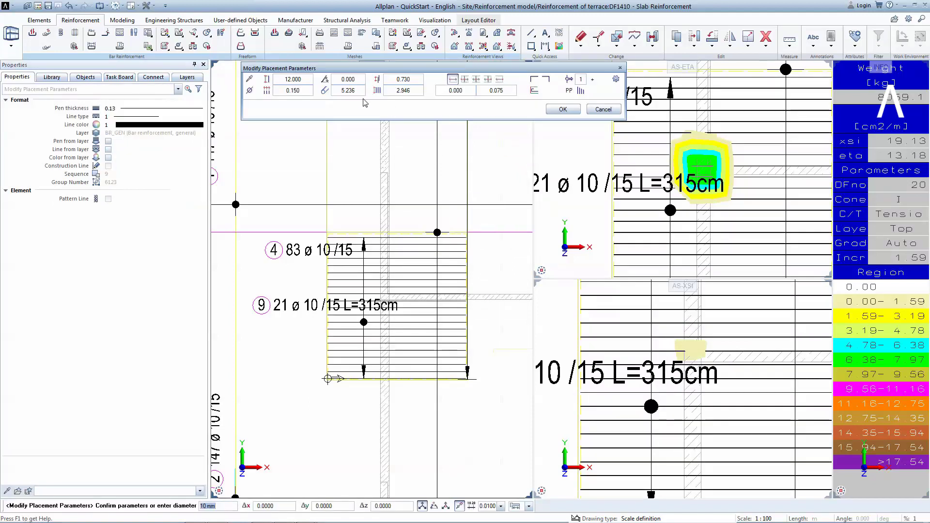
click(250, 90)
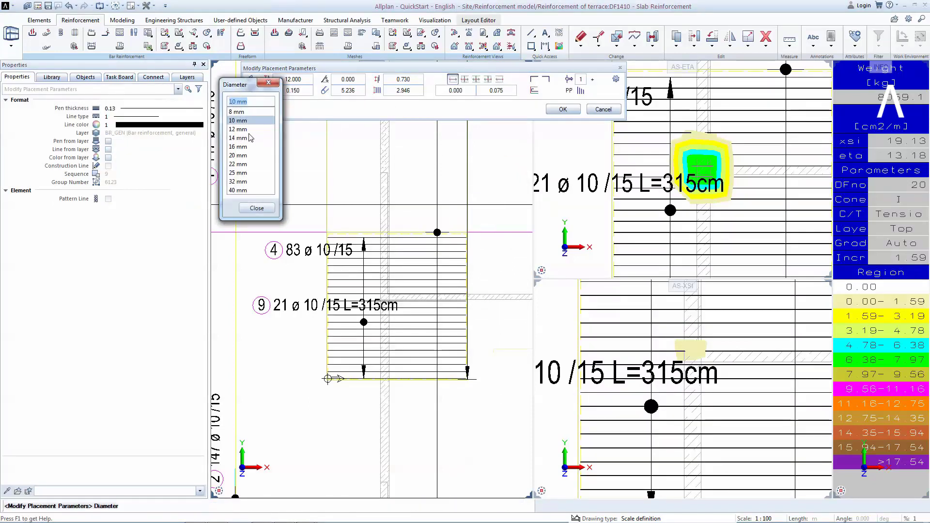
click(251, 139)
click(573, 113)
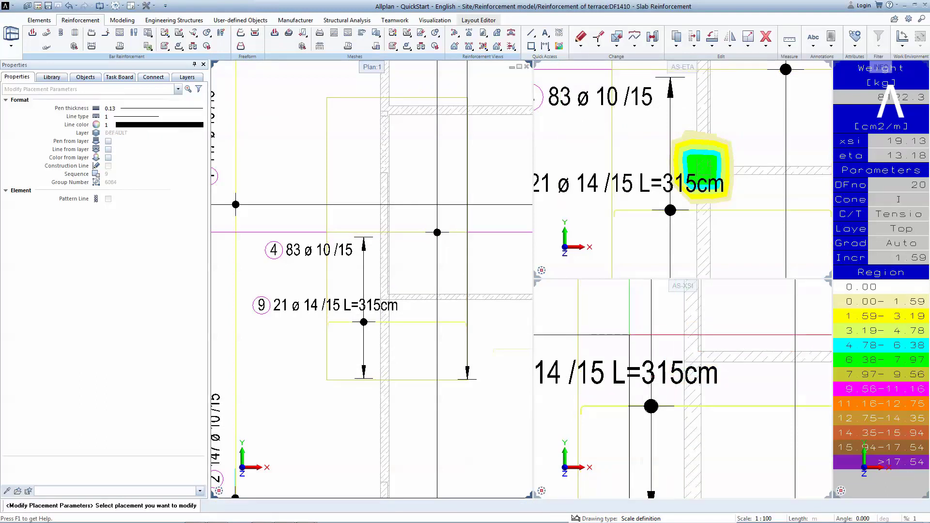
key(Escape)
- Add span area reinforcement matched to the slab polygon, accepting the bar parameters
right_click(415, 322)
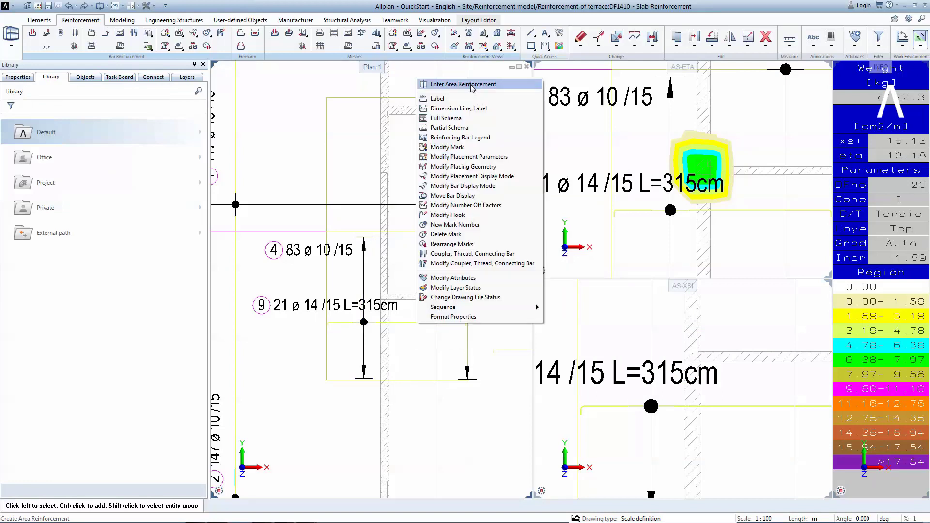
click(472, 84)
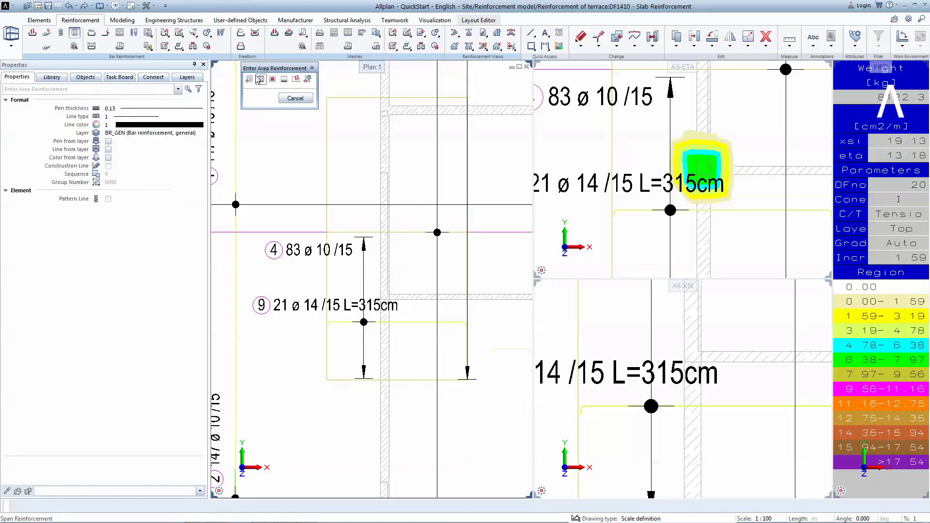
click(259, 79)
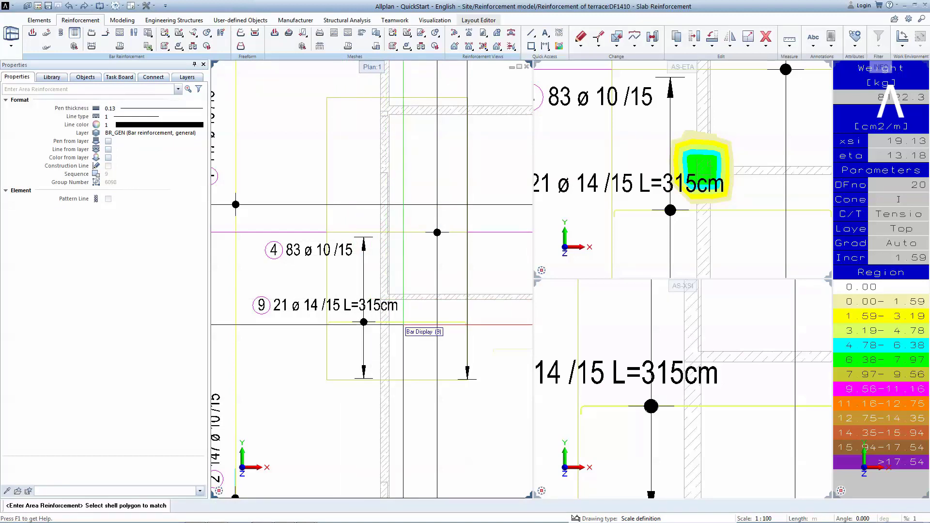
click(417, 379)
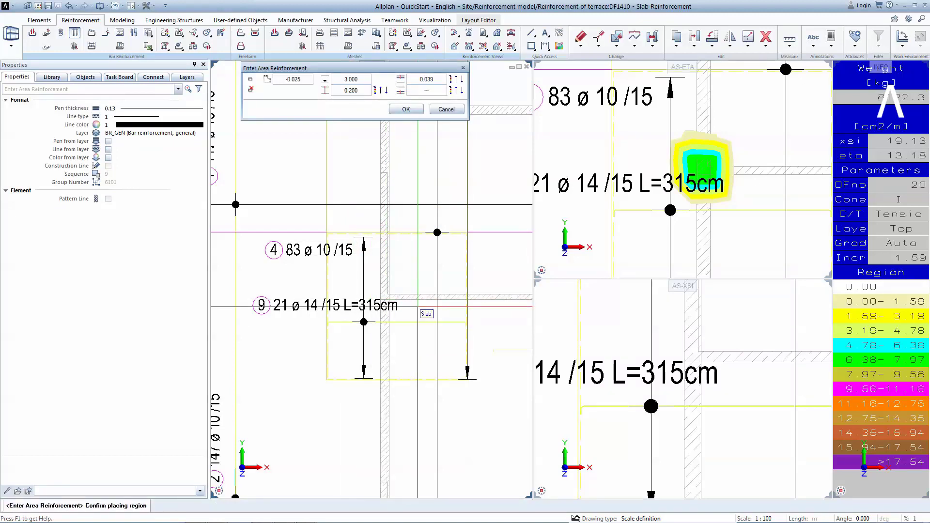
click(405, 109)
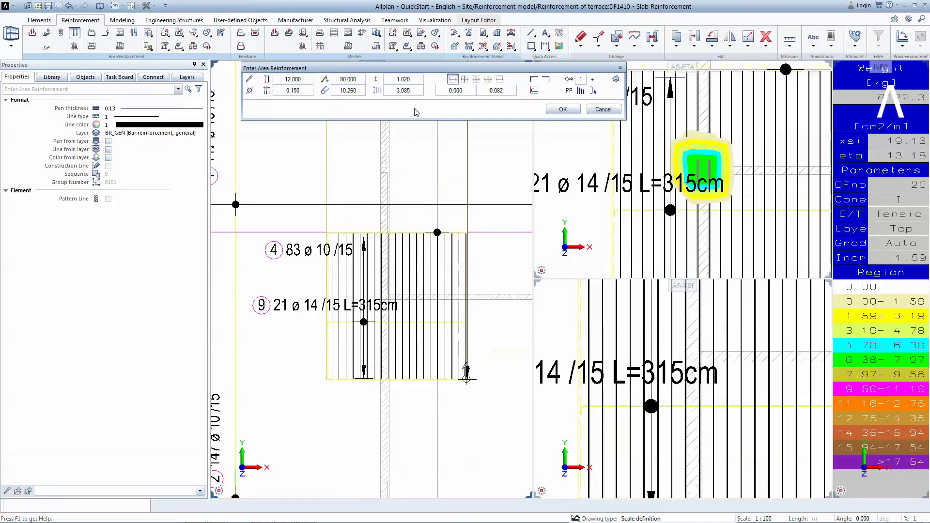
click(563, 109)
- Place the label 10 20 ø 14 /15 L=329cm for the new bars
click(431, 228)
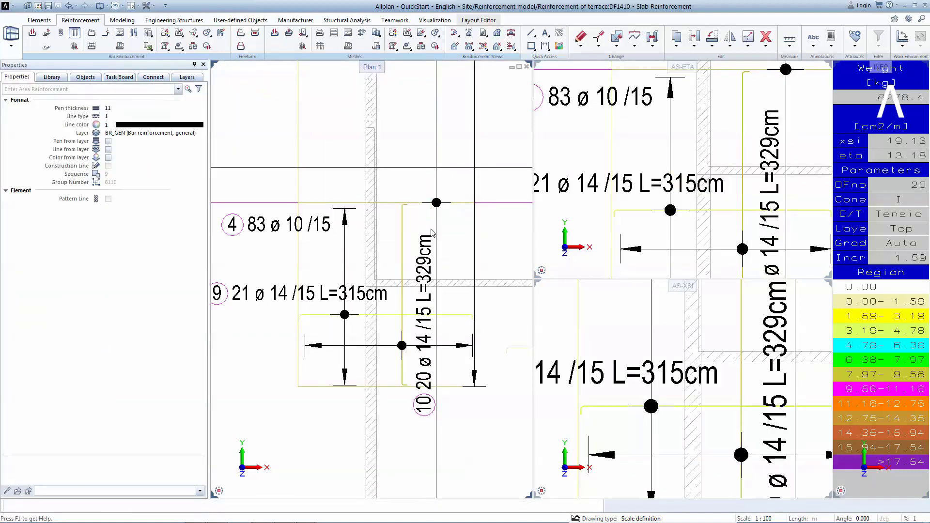
scroll(422, 291, down, 4)
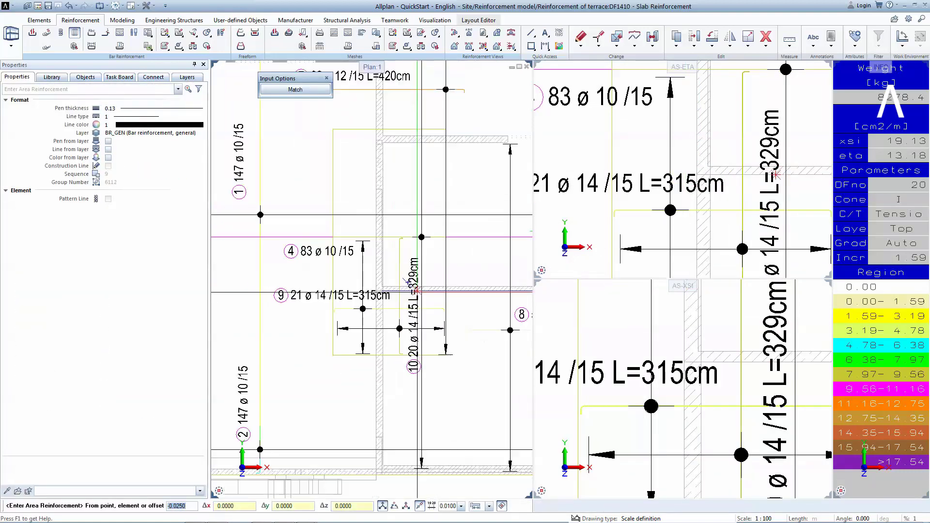
key(Escape)
scroll(423, 287, down, 3)
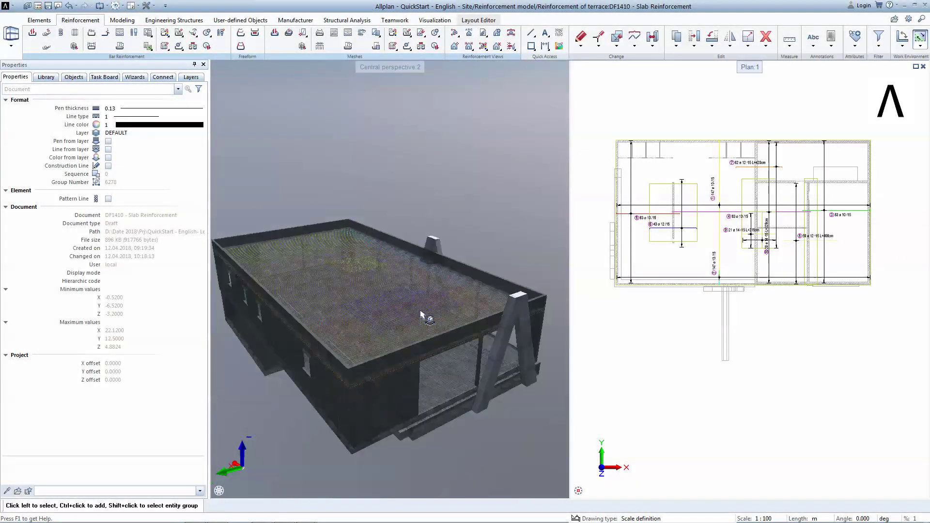
- Orbit the 3D view to an oblique top view of the whole reinforced building
drag(368, 312, 683, 291)
middle_drag(417, 252, 474, 253)
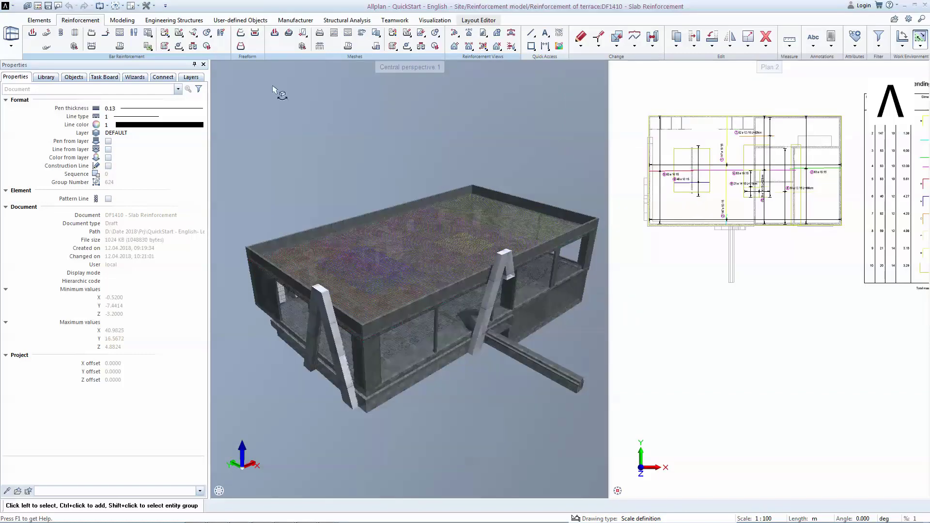
- In Options > Animation, set bar reinforcement to surface colours from mark numbers
click(147, 6)
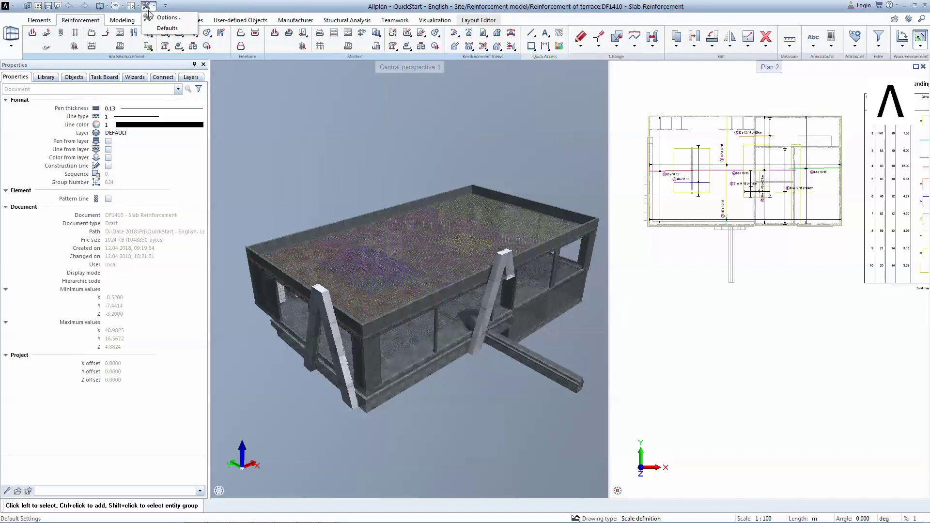
click(167, 18)
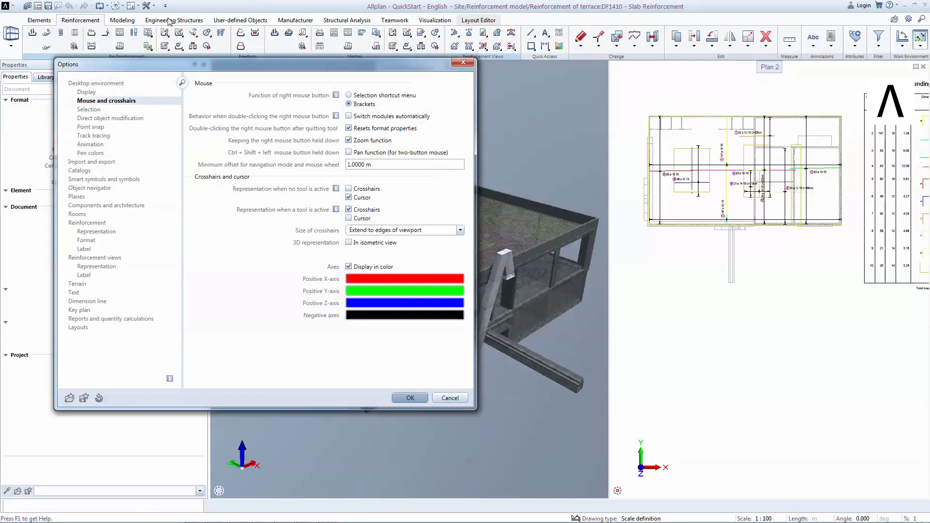
click(114, 144)
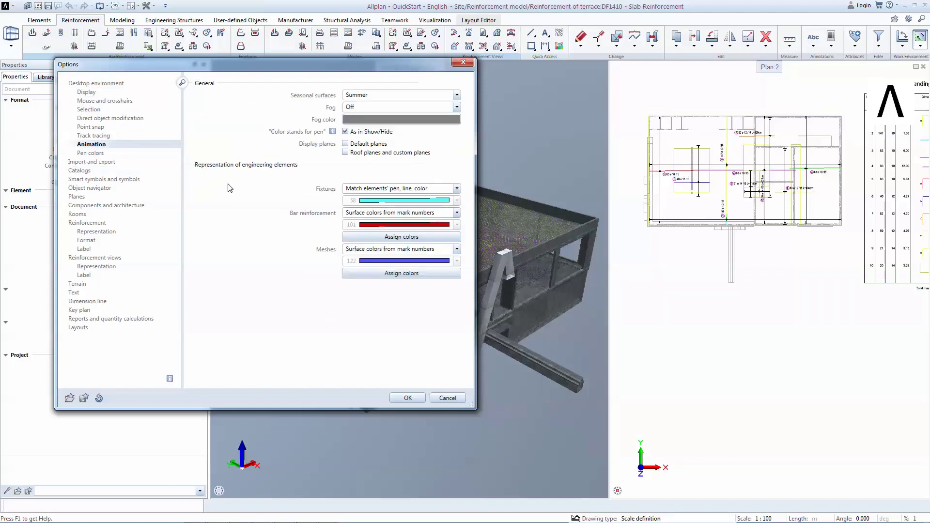
click(441, 214)
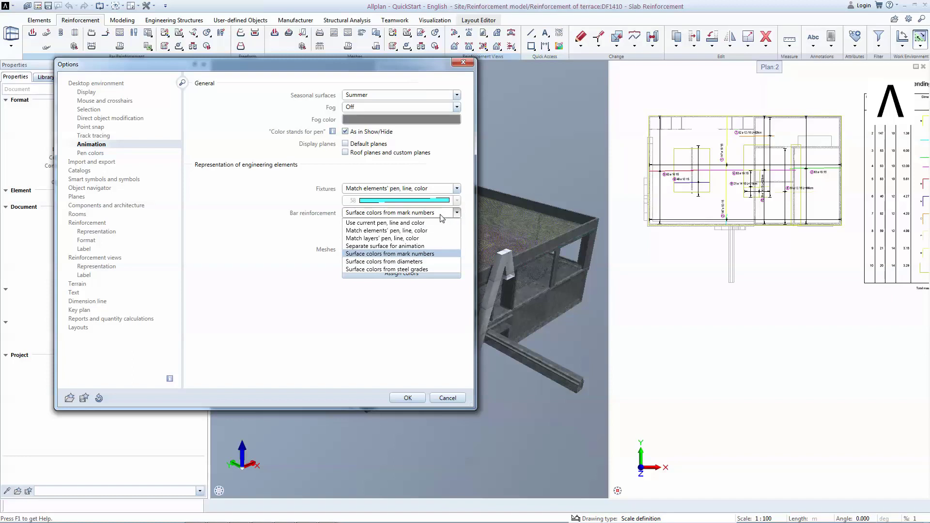
click(446, 254)
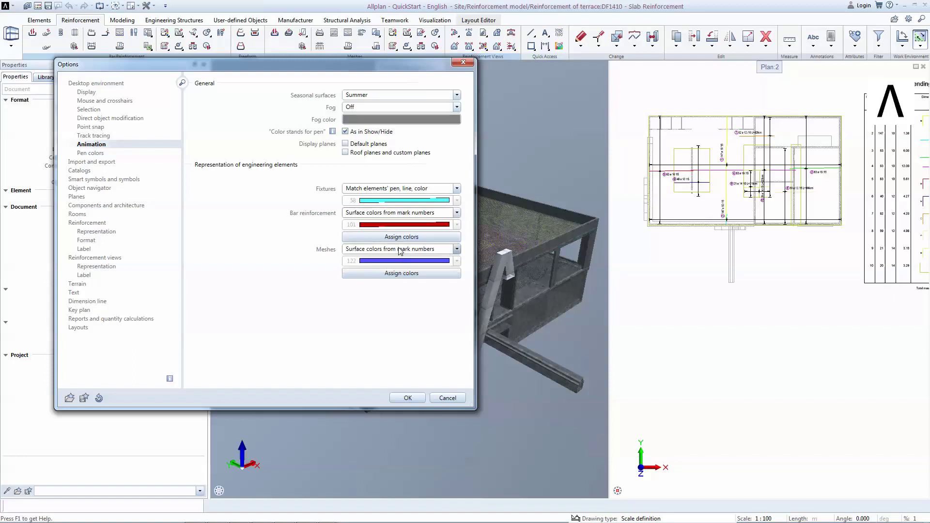
- Apply the Options and switch on Colored reinforcement in plan view under Show/Hide
click(407, 398)
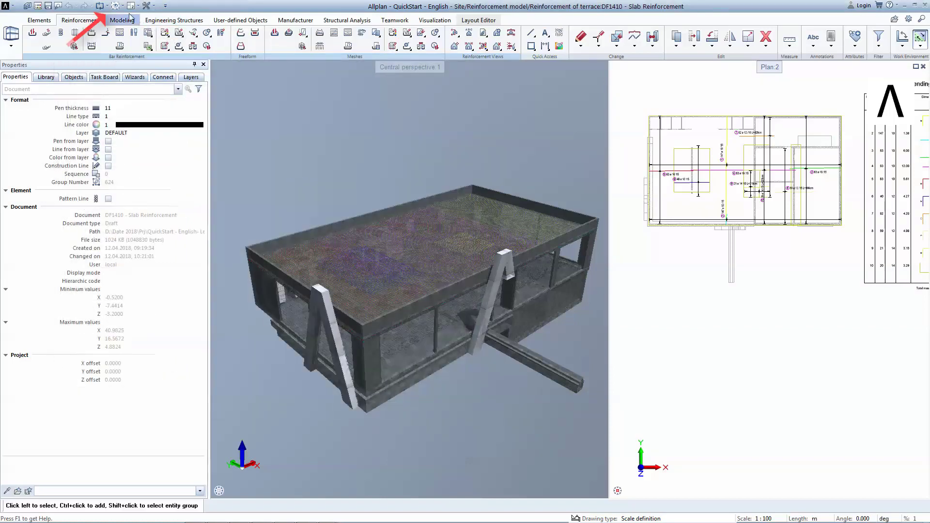
click(122, 8)
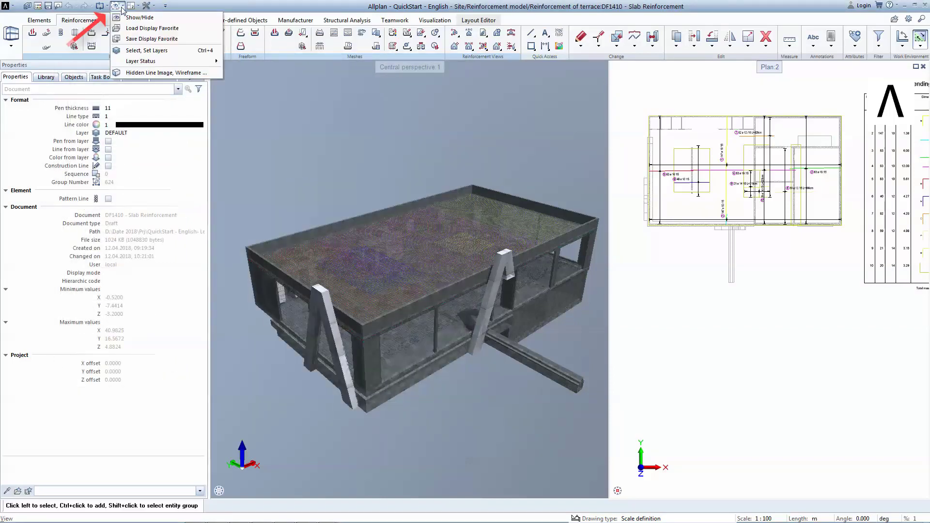
click(145, 18)
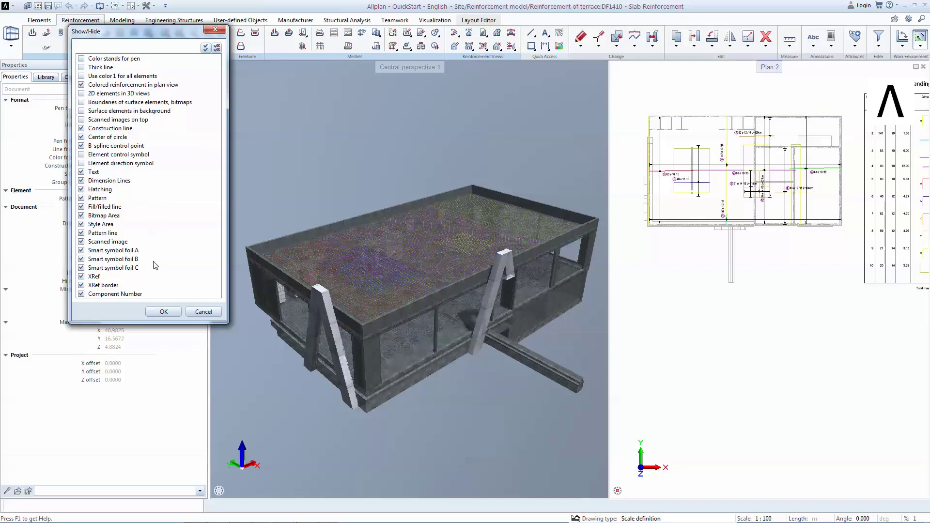
click(164, 311)
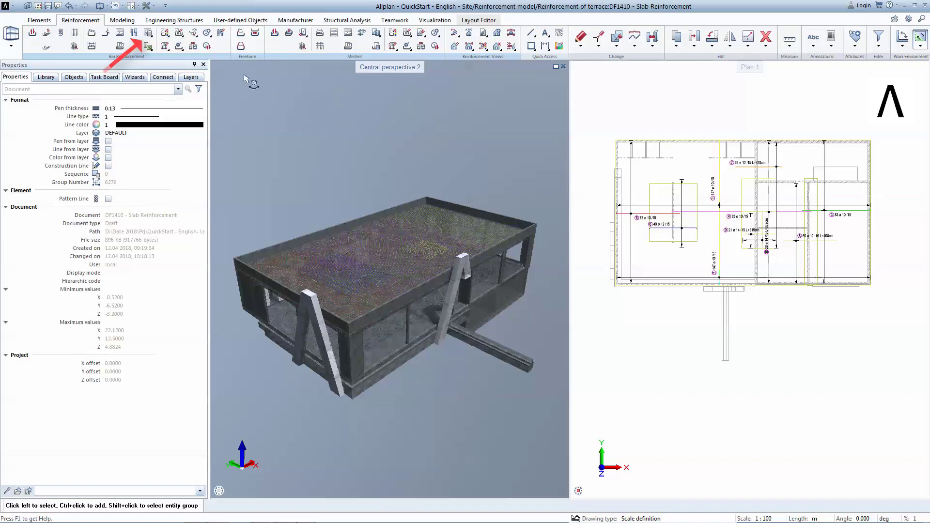
- Place the 40 Bar schedule - bending shapes legend to the right of the slab plan
click(149, 33)
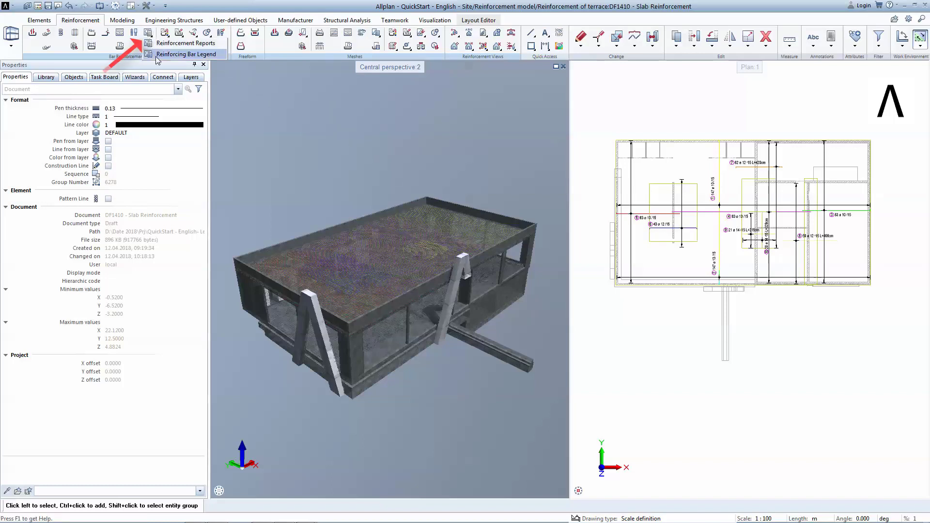
click(156, 56)
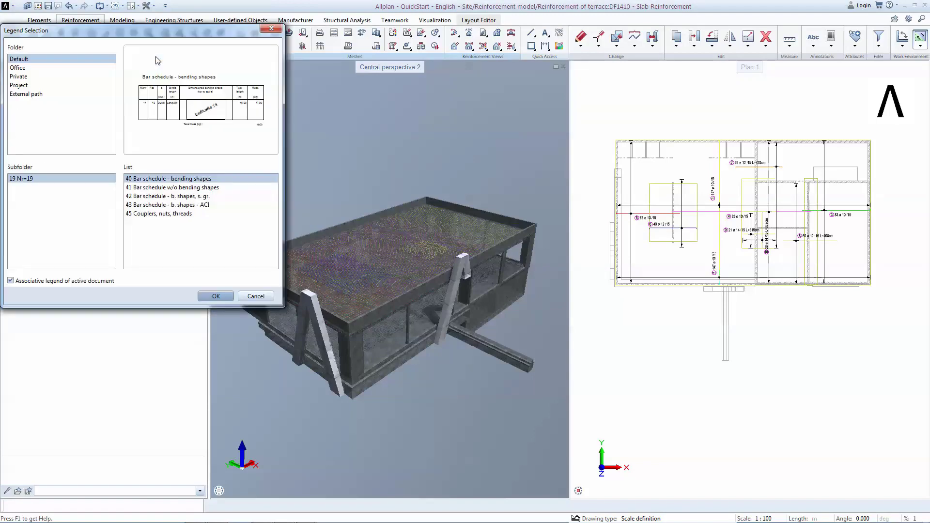
click(215, 296)
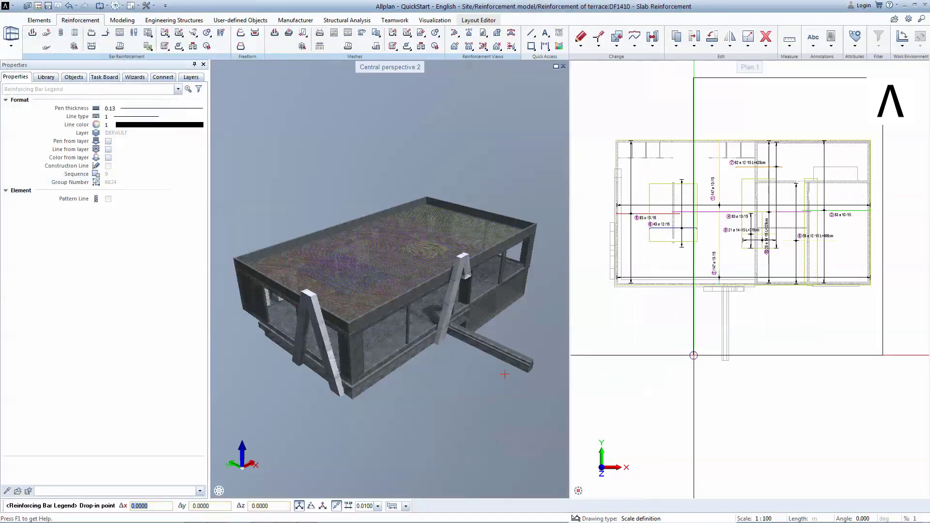
scroll(726, 359, down, 1)
scroll(789, 370, down, 1)
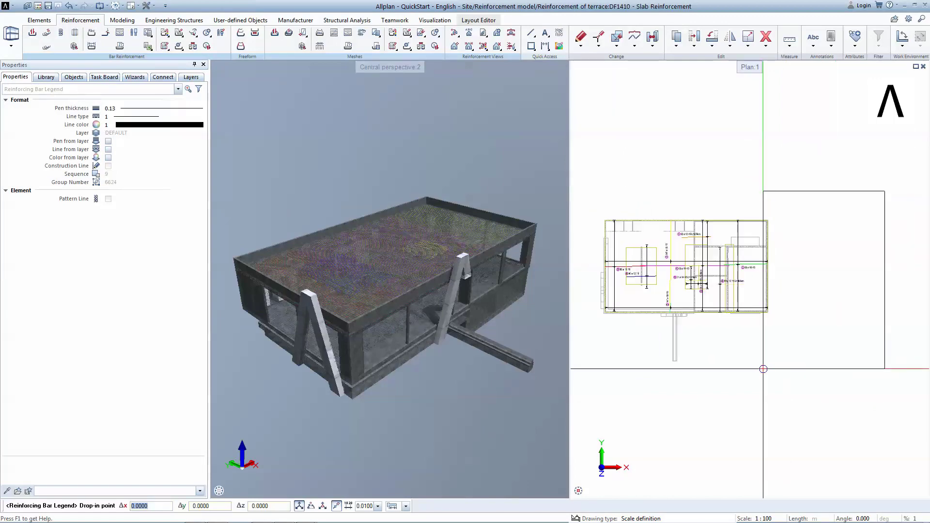
click(789, 371)
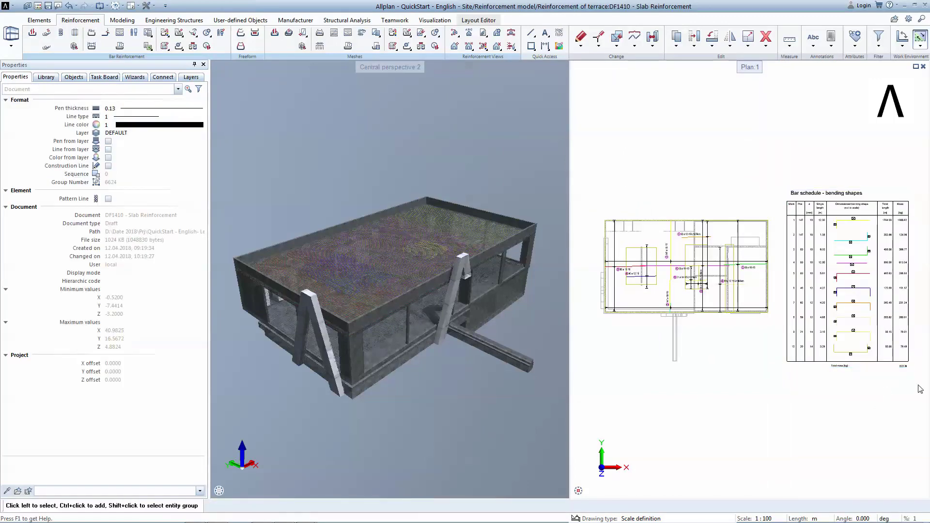
scroll(908, 373, up, 3)
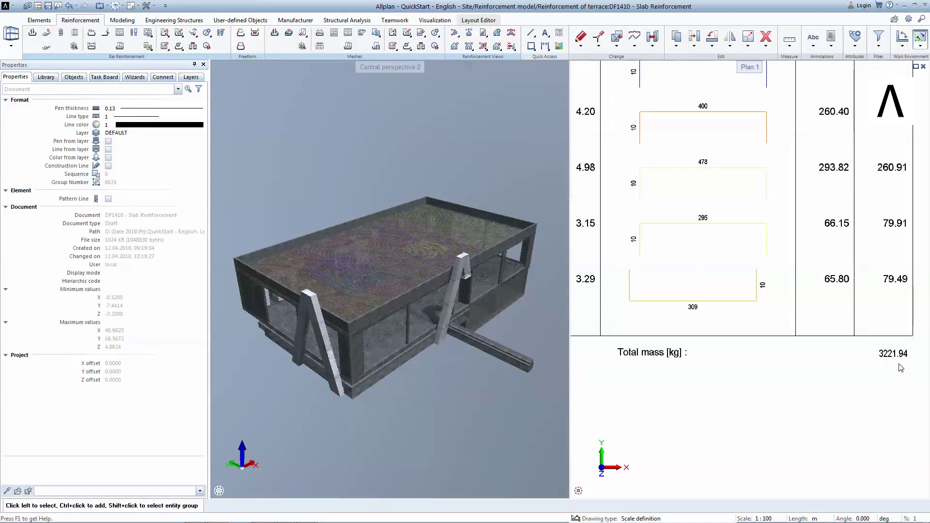
scroll(902, 368, down, 1)
mouse_move(786, 150)
middle_down()
mouse_move(818, 378)
mouse_move(819, 305)
middle_up()
scroll(820, 375, down, 2)
scroll(818, 304, down, 1)
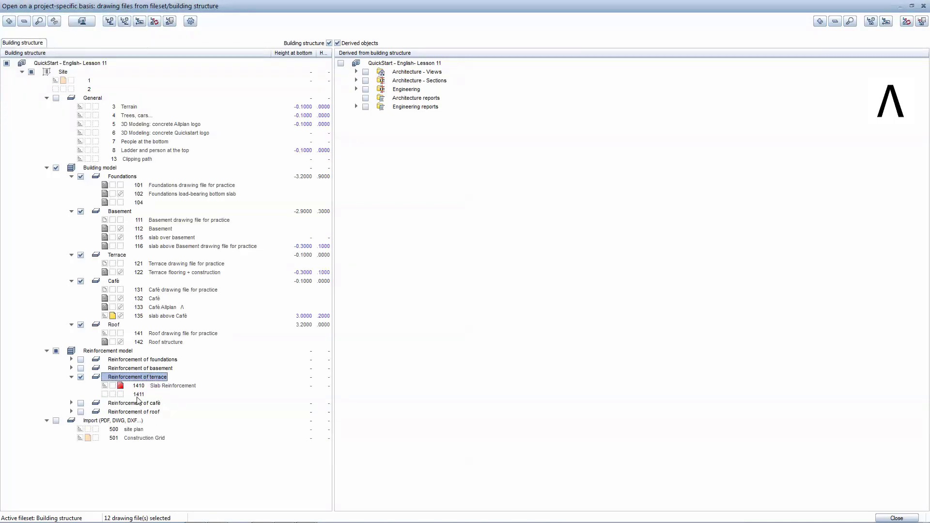
- Open drawing file 1411, Automatic Slab Reinforcement, under Reinforcement of terrace
double_click(138, 396)
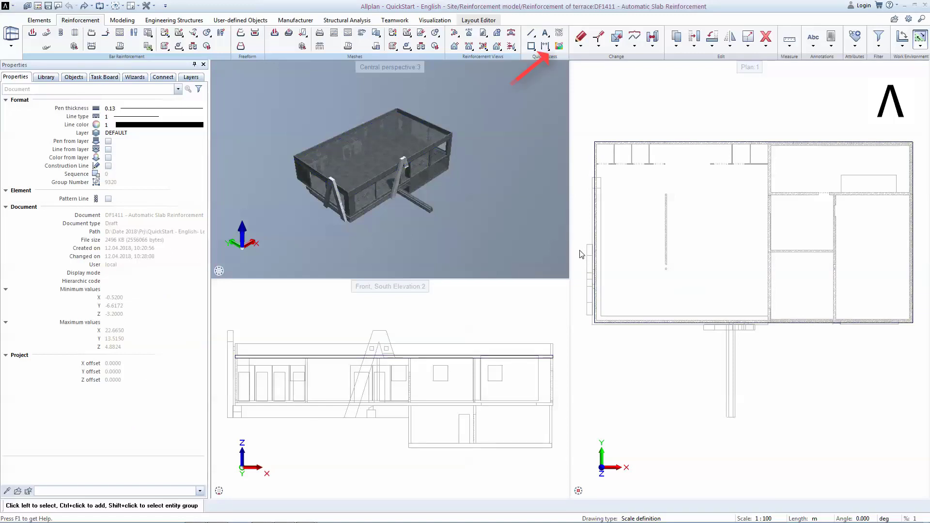
- Show AS-ETA and AS-XSI as colour-shaded FEA results, set scale 1:50, and start Area Reinforcement
click(560, 46)
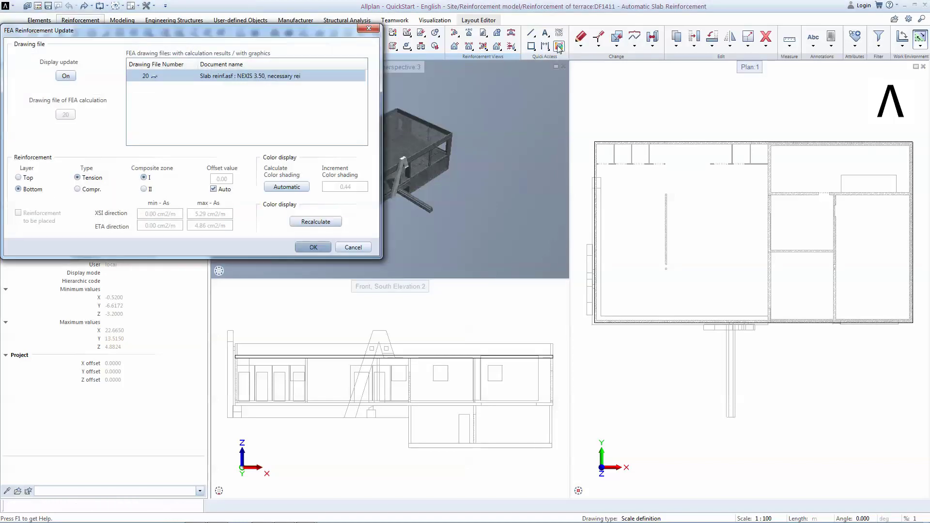
click(313, 247)
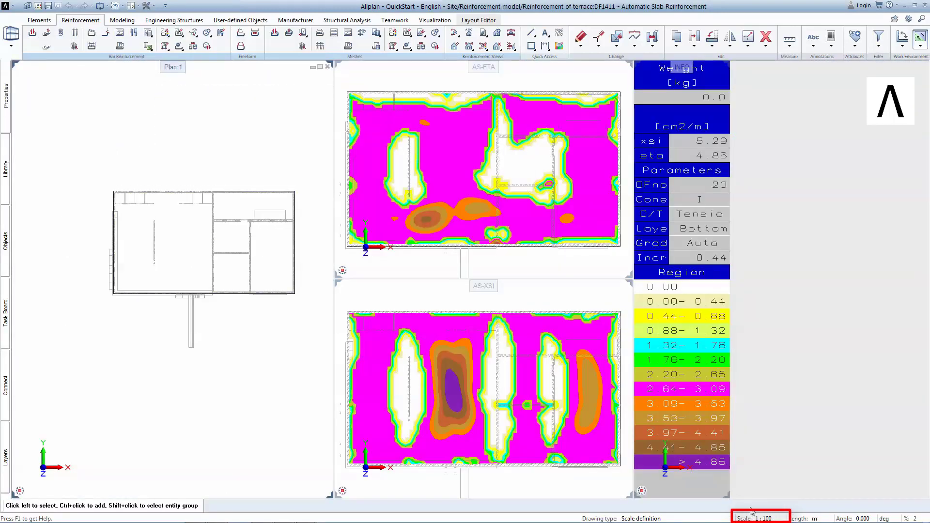
click(762, 518)
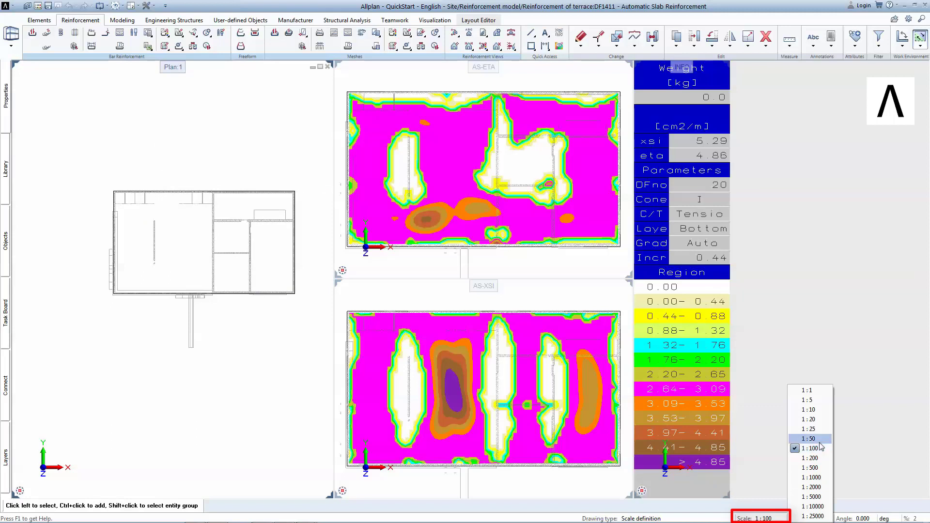
click(820, 442)
click(75, 34)
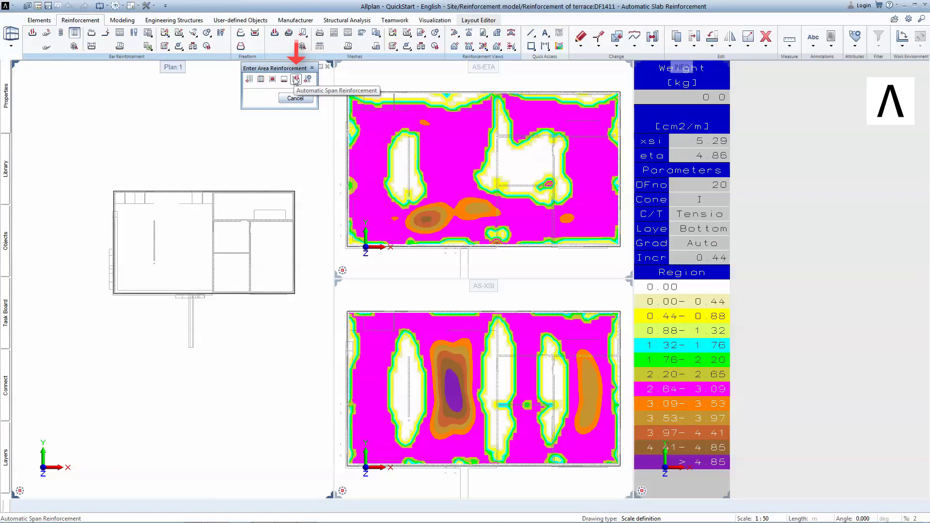
- Open Automatic Span Reinforcement for FEA drawing file 20 with B500B steel and C30/37 concrete
click(296, 80)
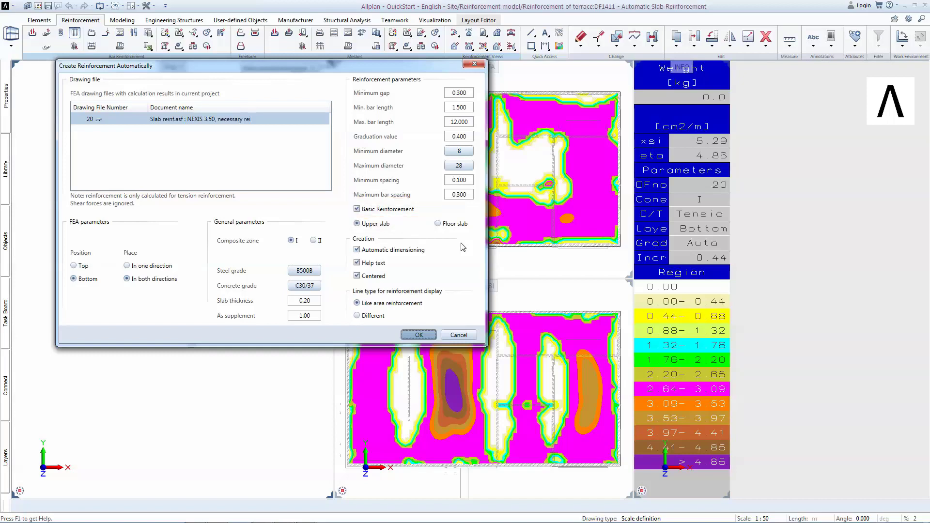
- Generate bottom bars across the slab from top-left to bottom-right corner, with 8 mm bars at 0.200
click(419, 335)
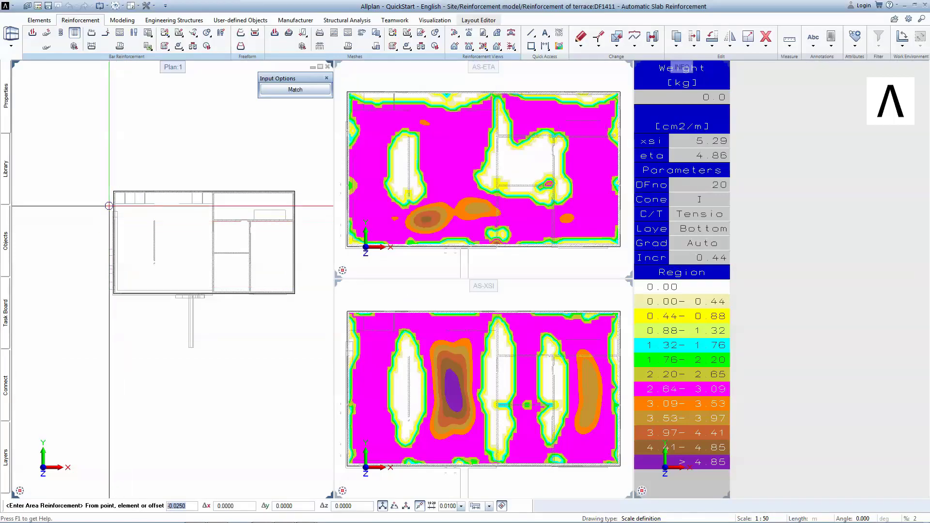
click(112, 188)
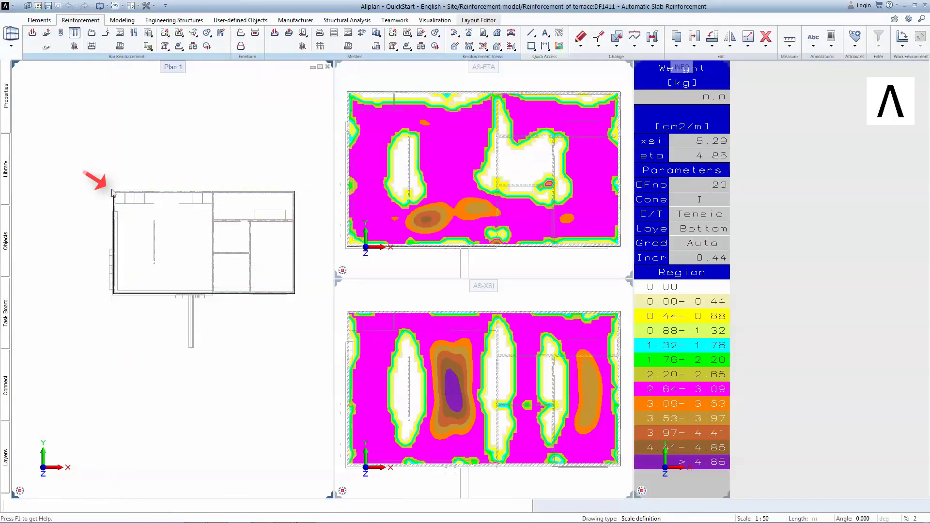
click(296, 292)
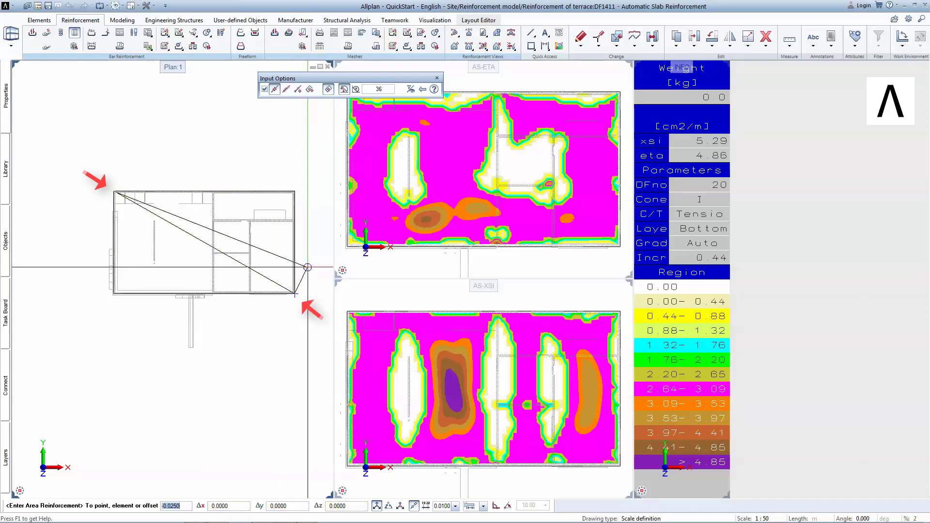
key(Escape)
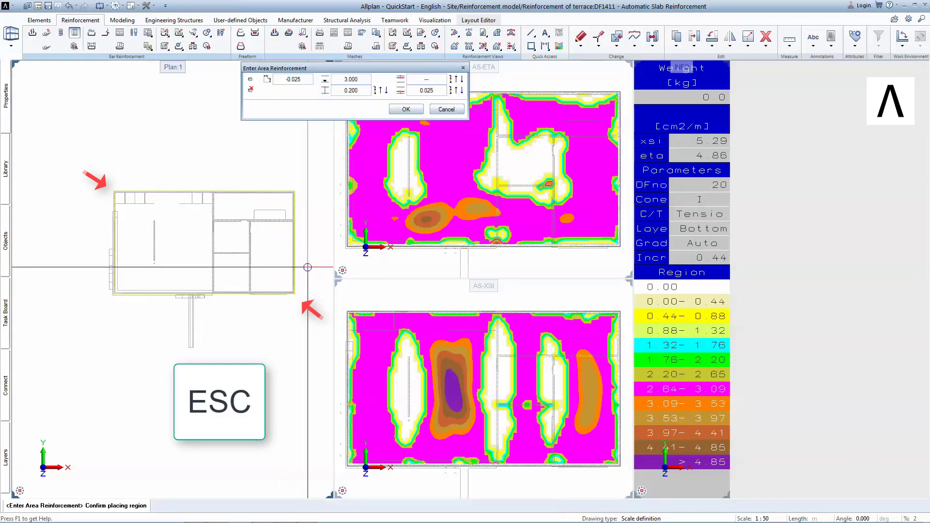
click(400, 112)
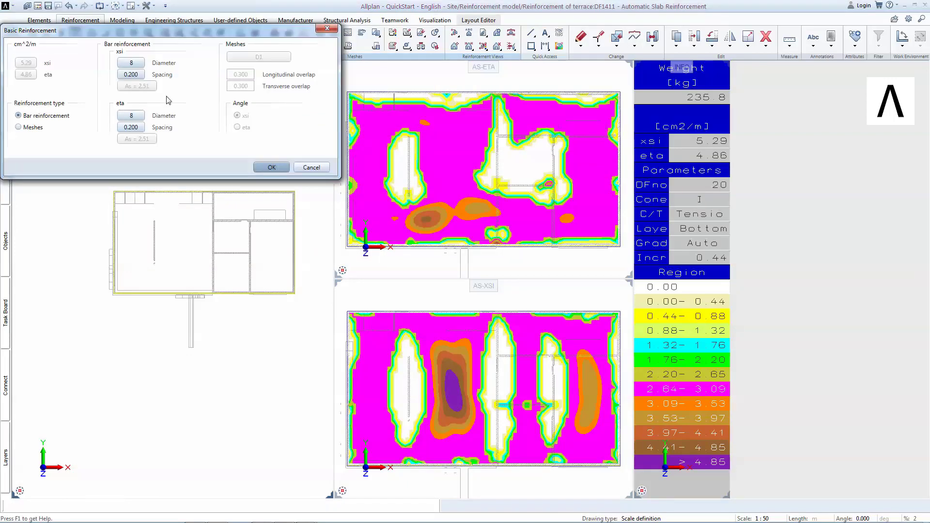
click(261, 170)
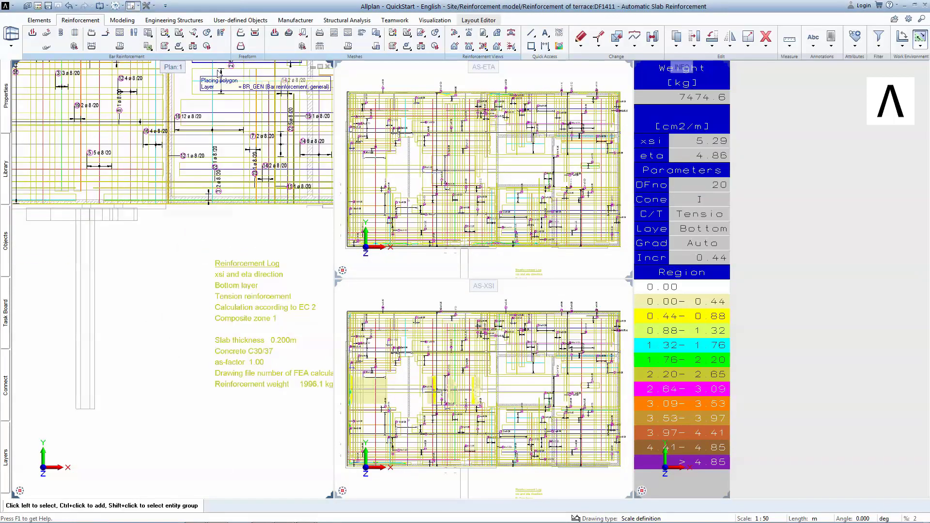
- Switch off the FEA colour display and place the 1996.1 kg Reinforcement Log below the plan
click(559, 46)
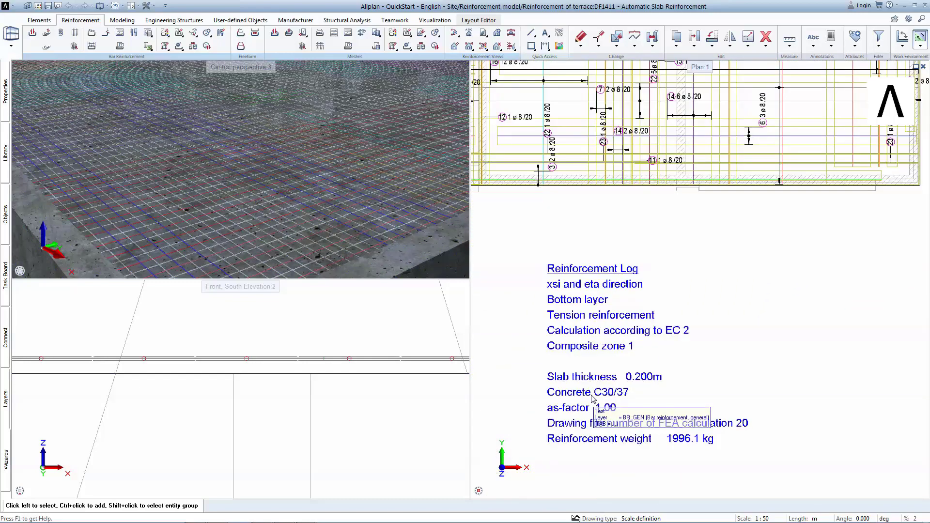
click(591, 398)
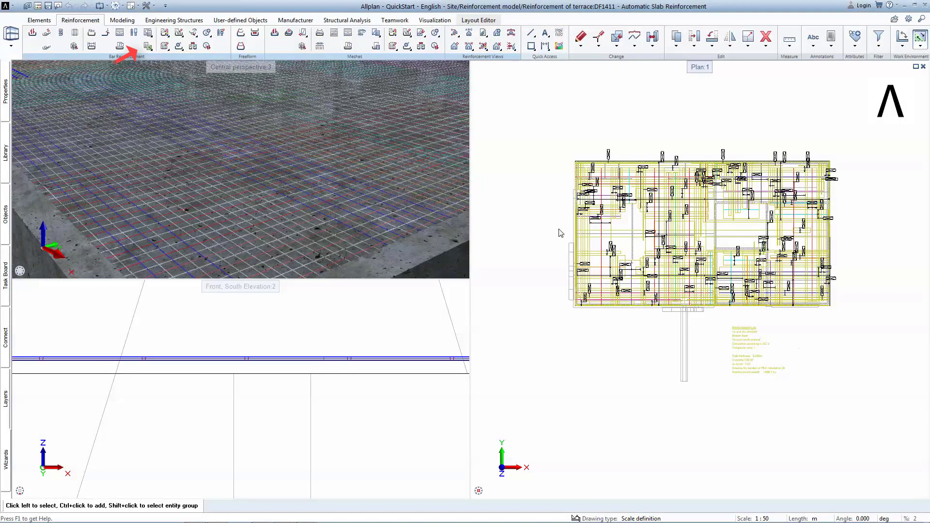
- Start a Create Excel List export with all the slab reinforcement enclosed
click(148, 47)
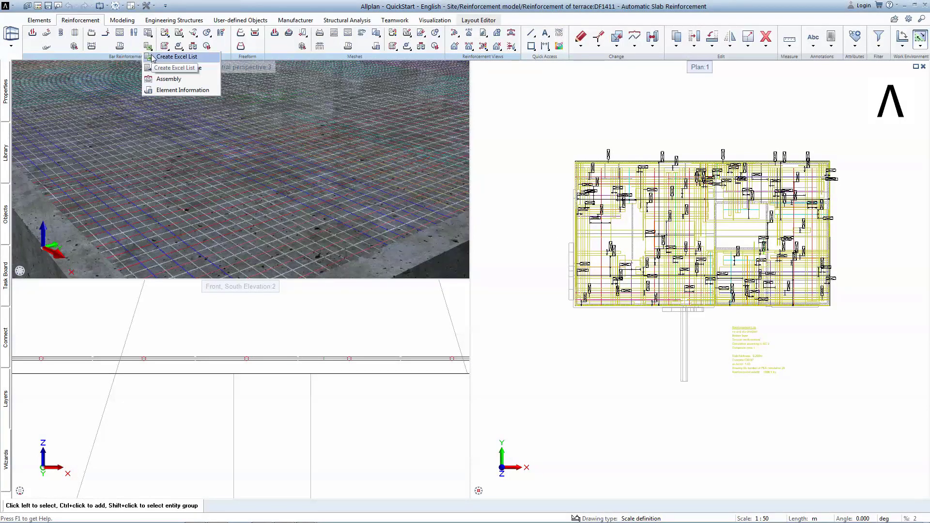
click(165, 57)
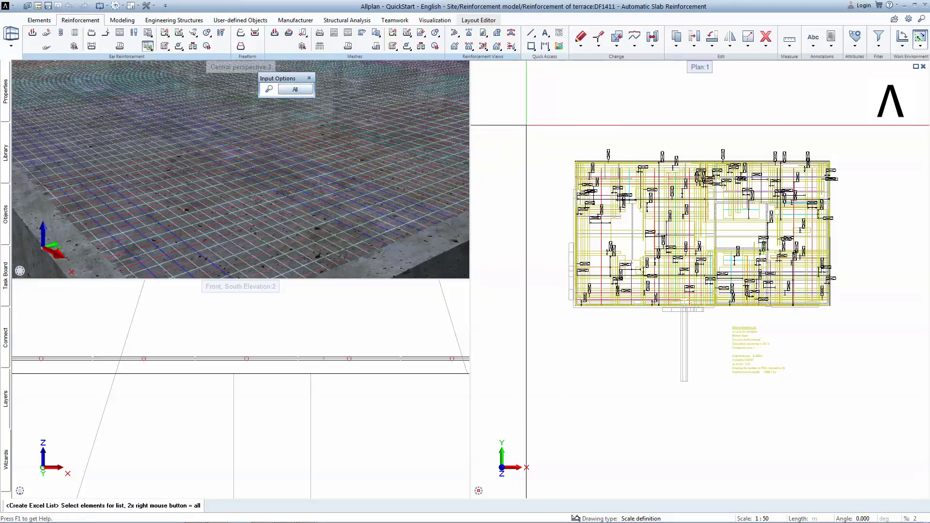
drag(526, 125, 906, 317)
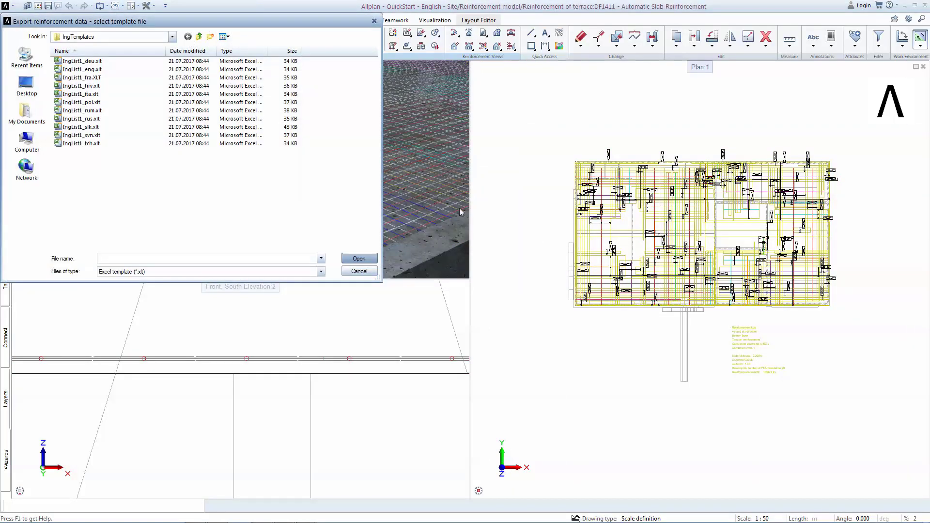
- Build the bar list from IngList1_eng.xlt and paste its B2:O39 table beside the Allplan plan
double_click(159, 70)
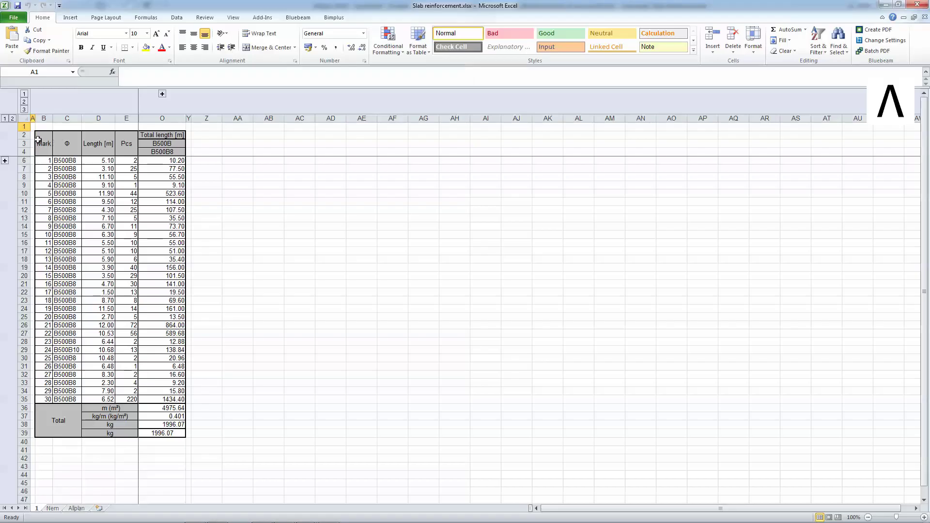
drag(43, 141, 168, 409)
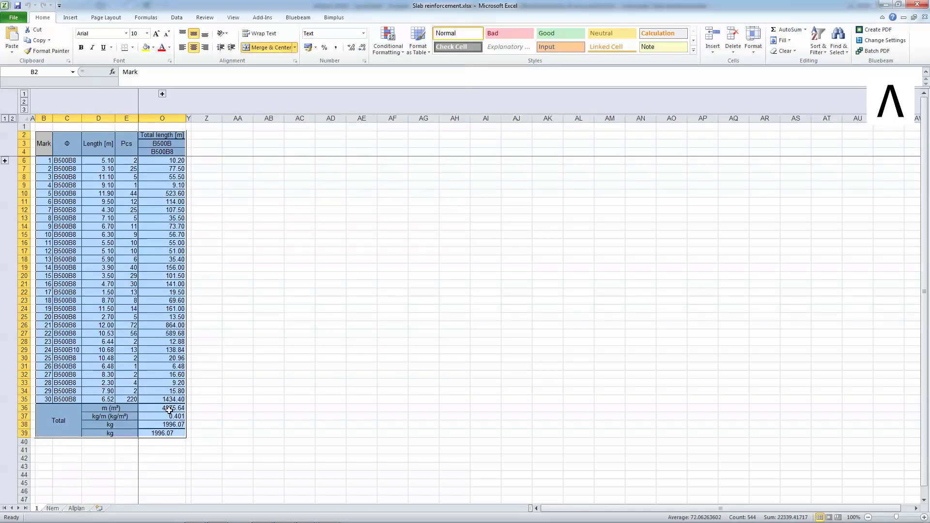
key(ctrl+c)
key(alt+Tab)
key(ctrl+v)
click(863, 343)
- Generate the 'Reinforcement schedule - bending shapes - summary.rdlc' report for all reinforcement (30 marks, 1996.06 kg)
scroll(863, 343, up, 4)
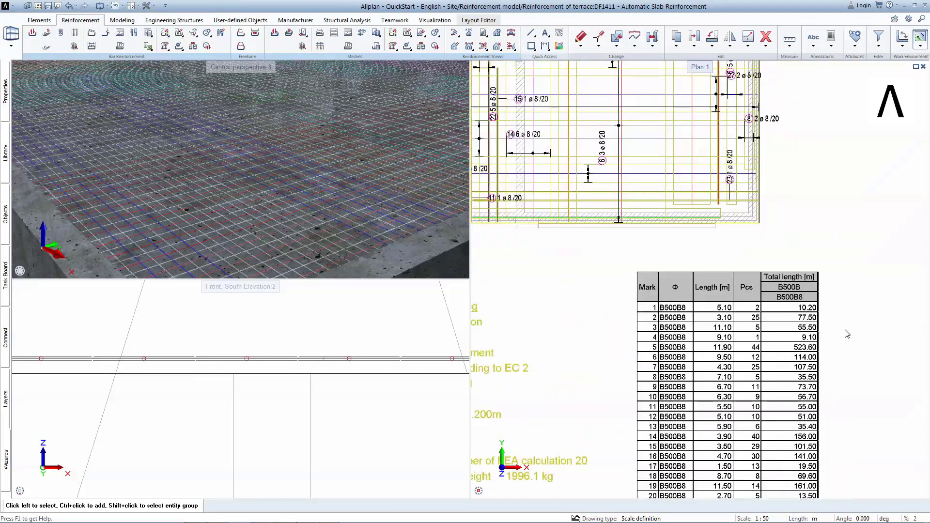
scroll(830, 412, down, 6)
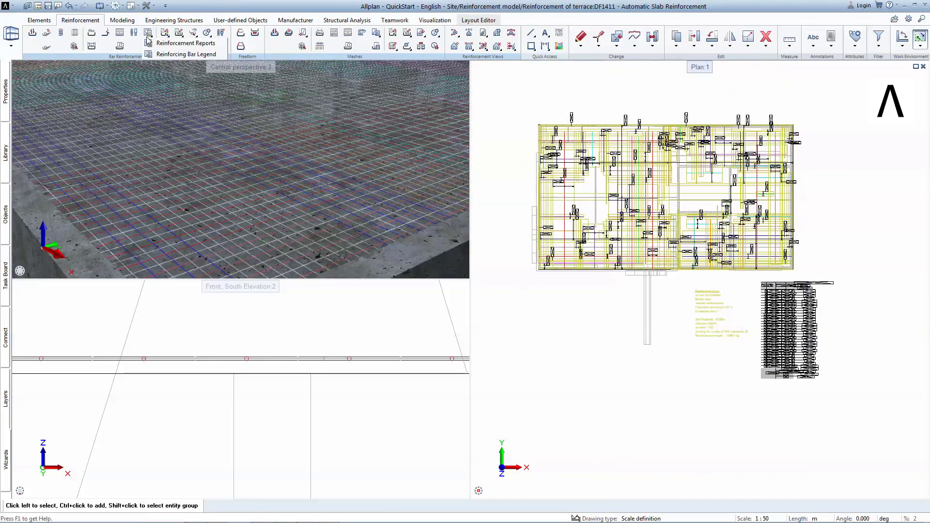
click(157, 49)
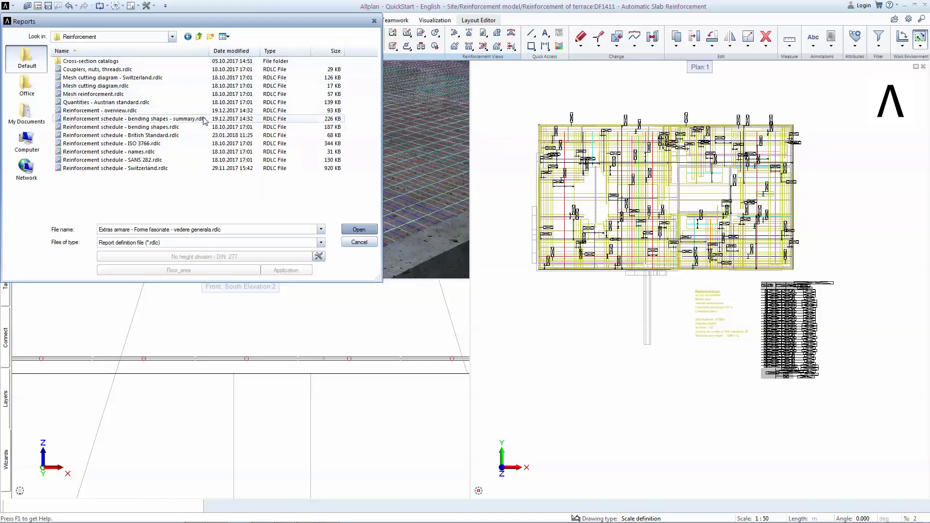
click(204, 120)
double_click(203, 119)
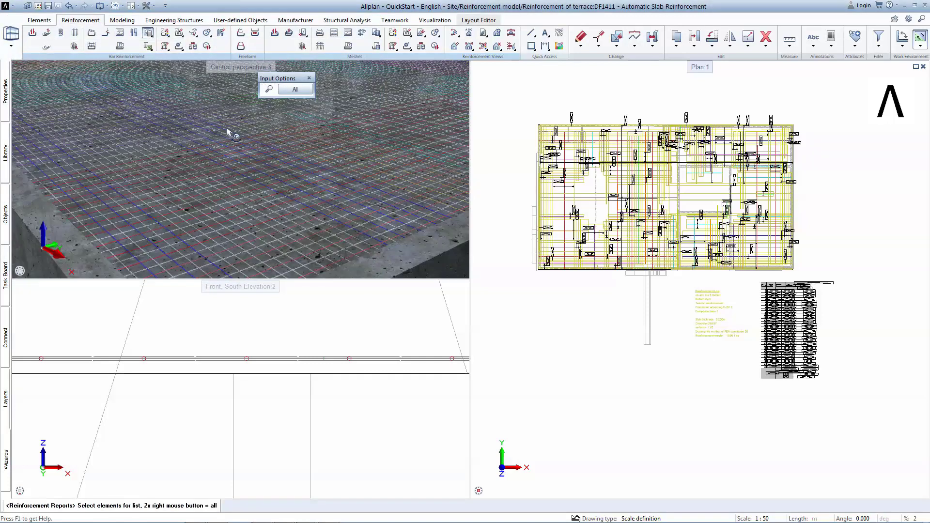
click(298, 90)
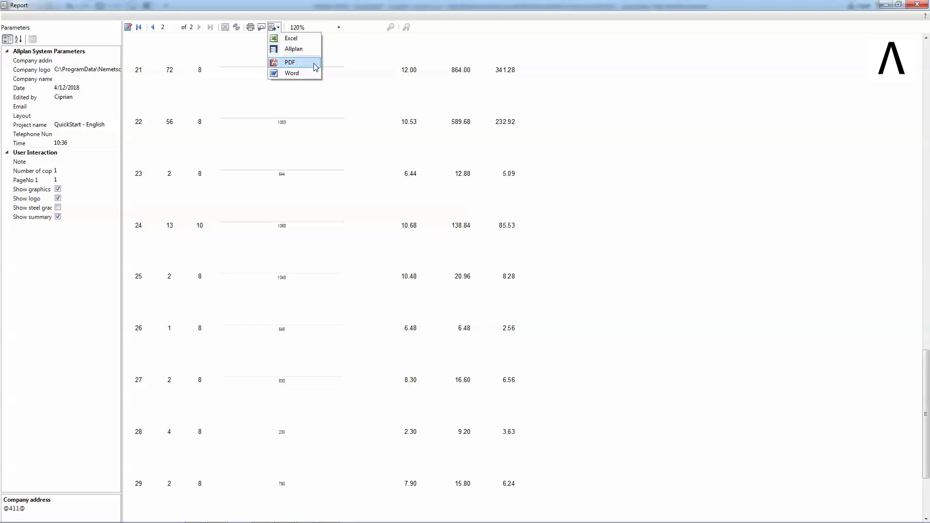
- Export the bending-shapes summary report as a Word document and scroll through it
click(300, 73)
scroll(402, 230, down, 15)
scroll(402, 233, down, 4)
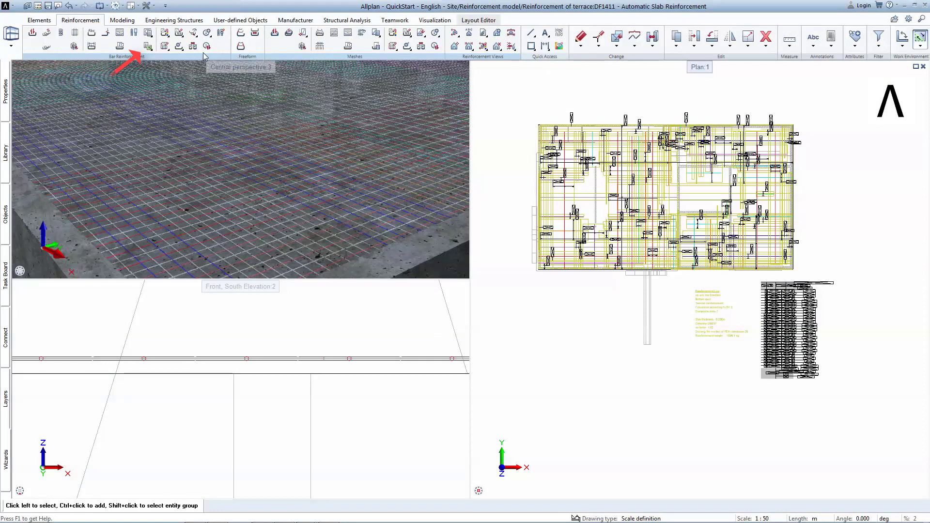
- Export the slab bars through the Bending Machine interface to the slab.abs file
click(151, 50)
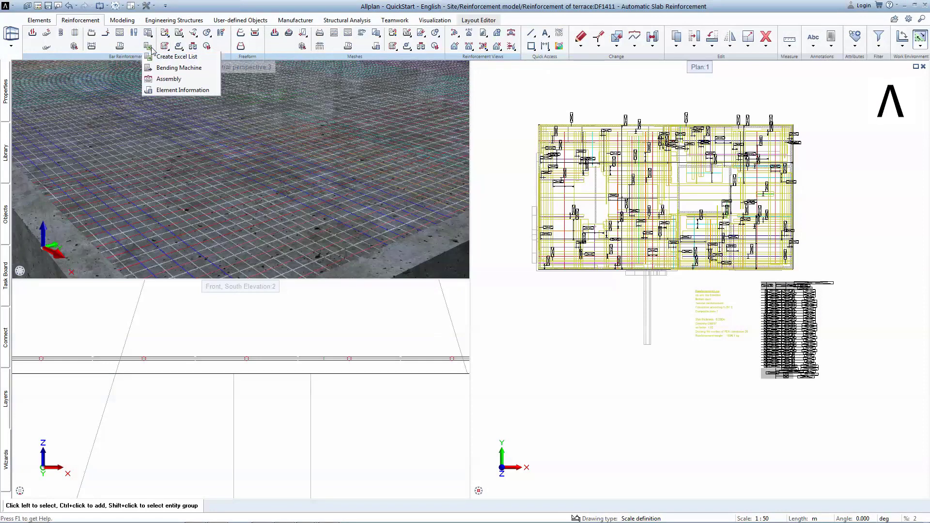
click(216, 71)
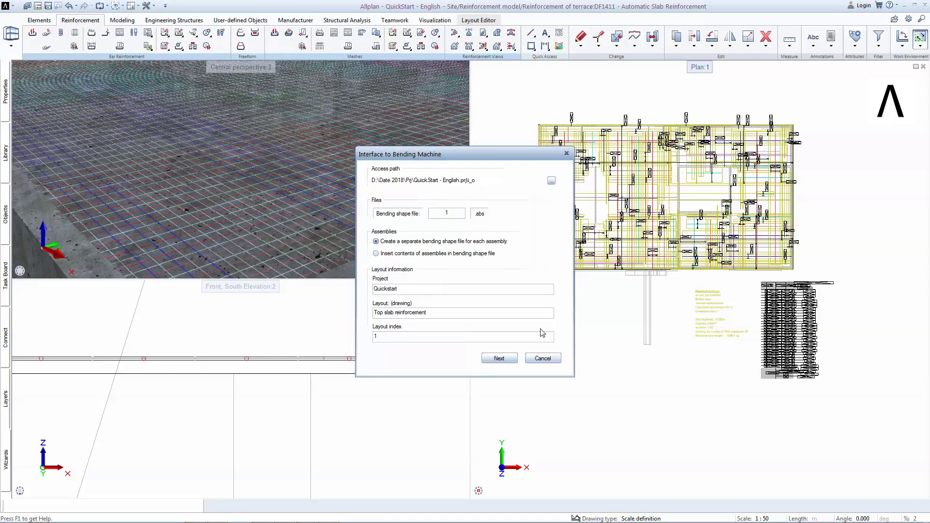
click(499, 358)
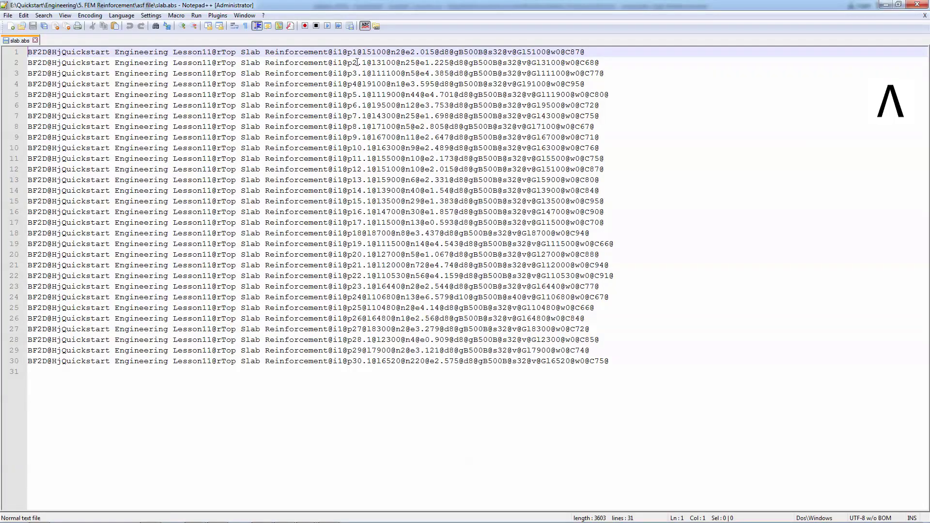
drag(330, 52, 537, 52)
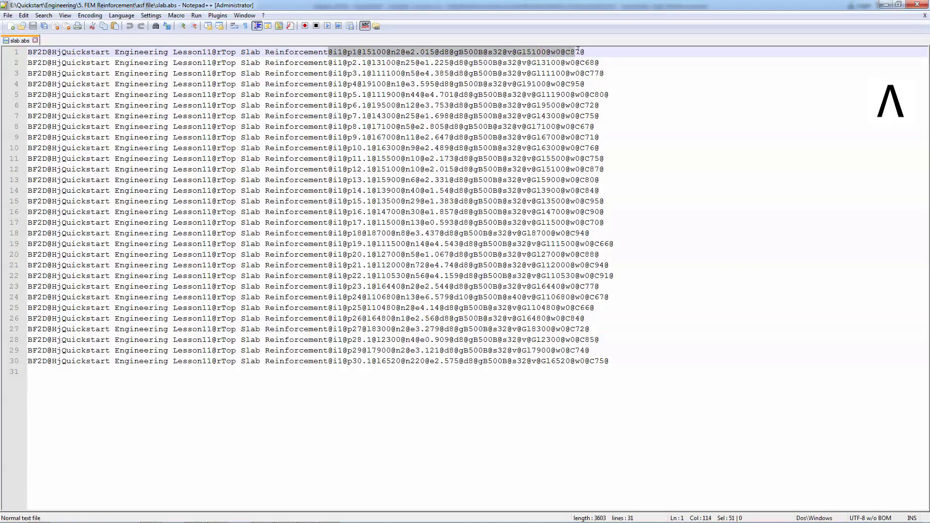